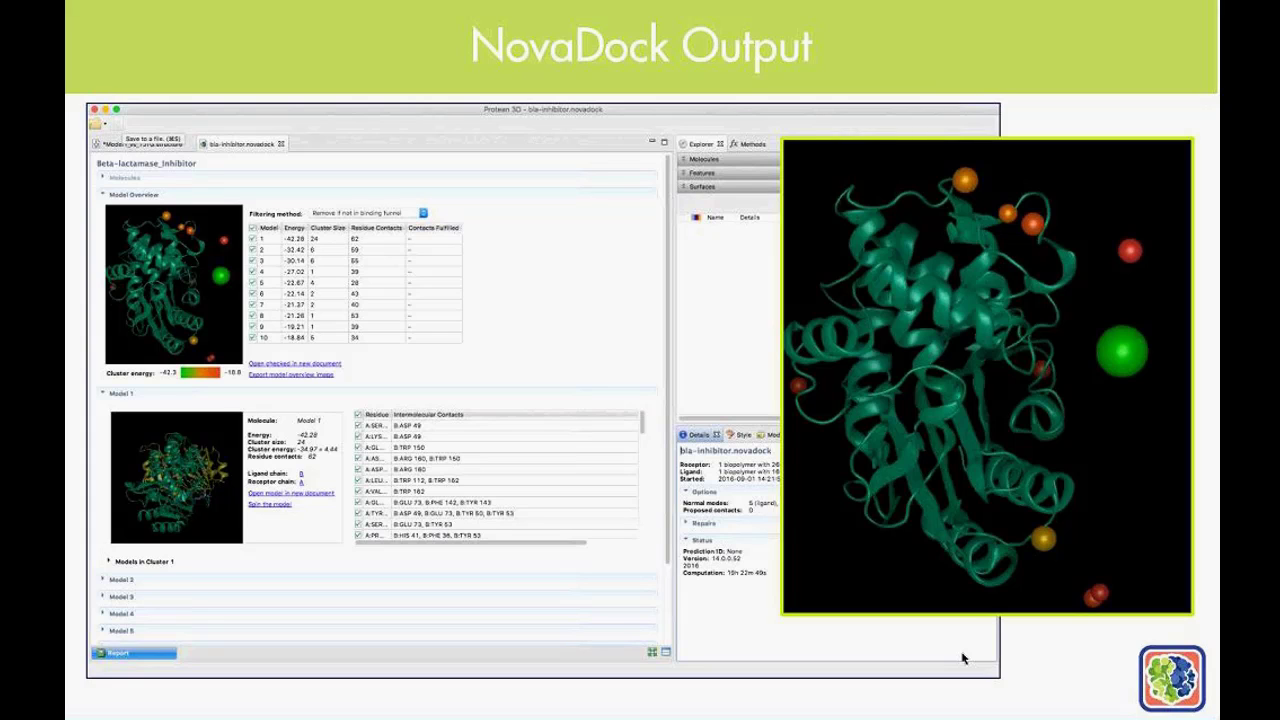
- Advance to the live demo slide, end the slideshow and minimize the presentation window
key("Right")
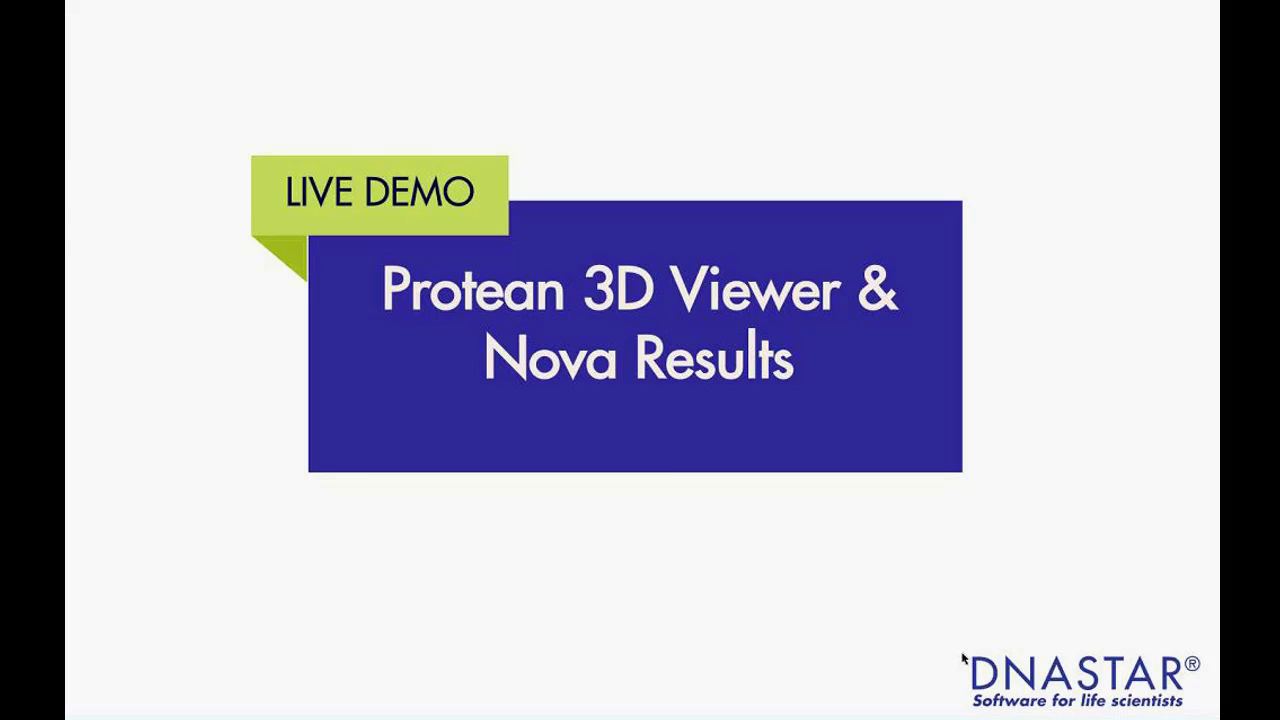
key("Escape")
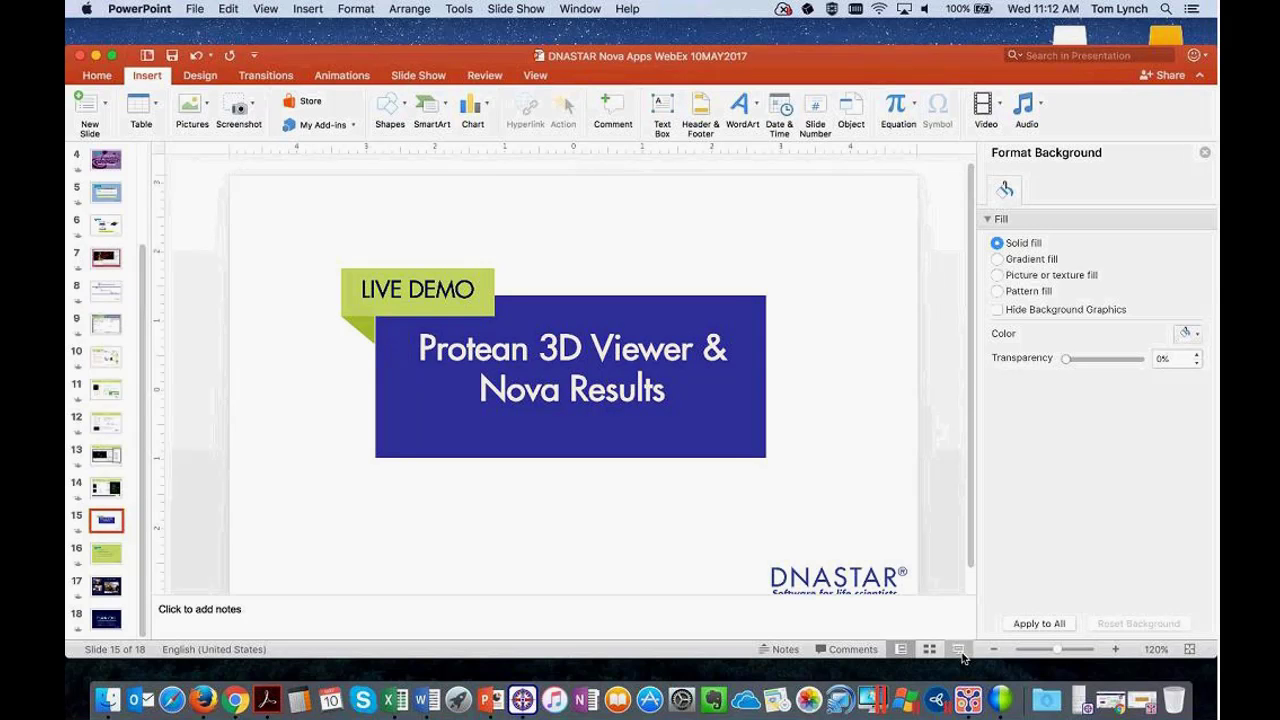
left_click(96, 57)
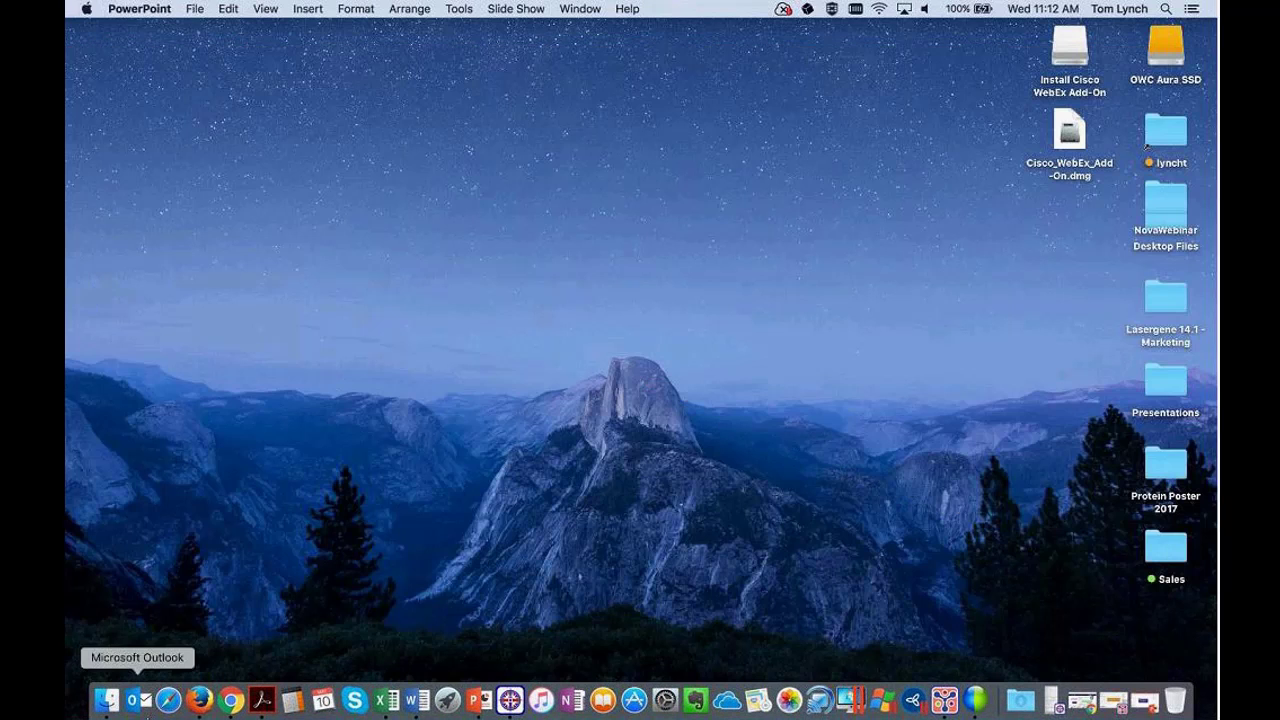
- Switch to Chrome and open the NovaCloud page from the DNASTAR site's software offerings
left_click(229, 700)
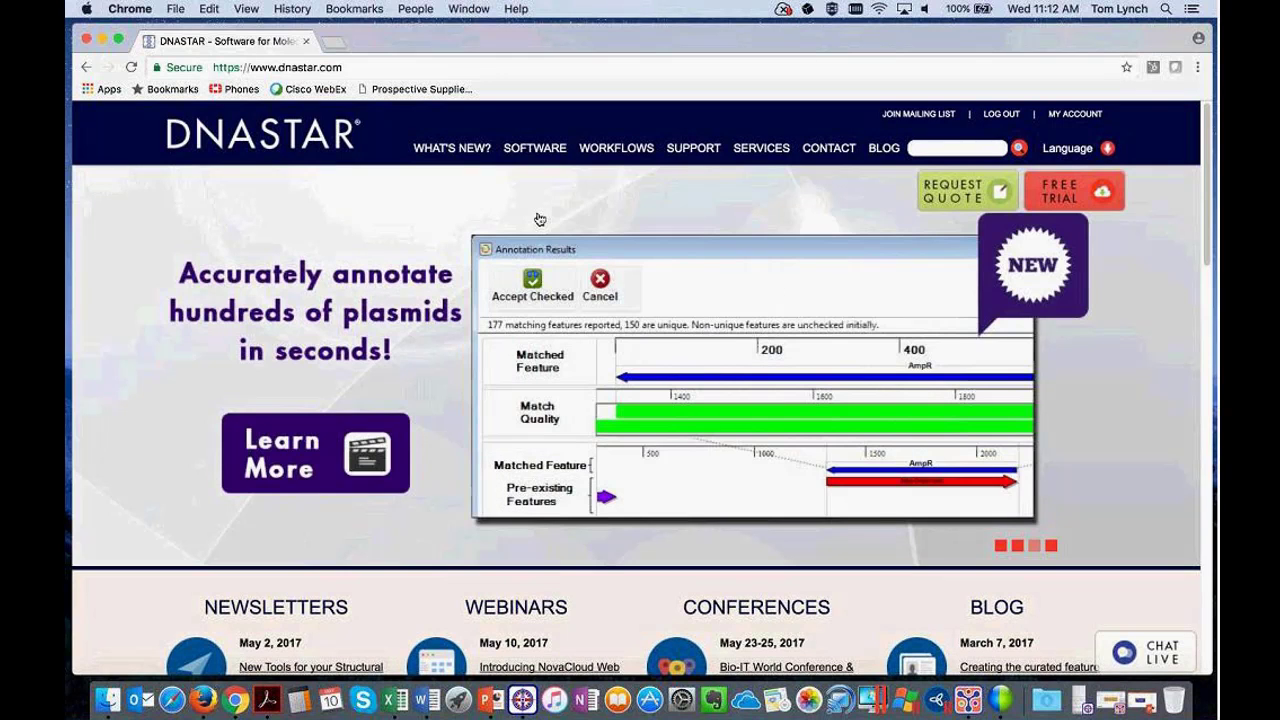
mouse_move(552, 154)
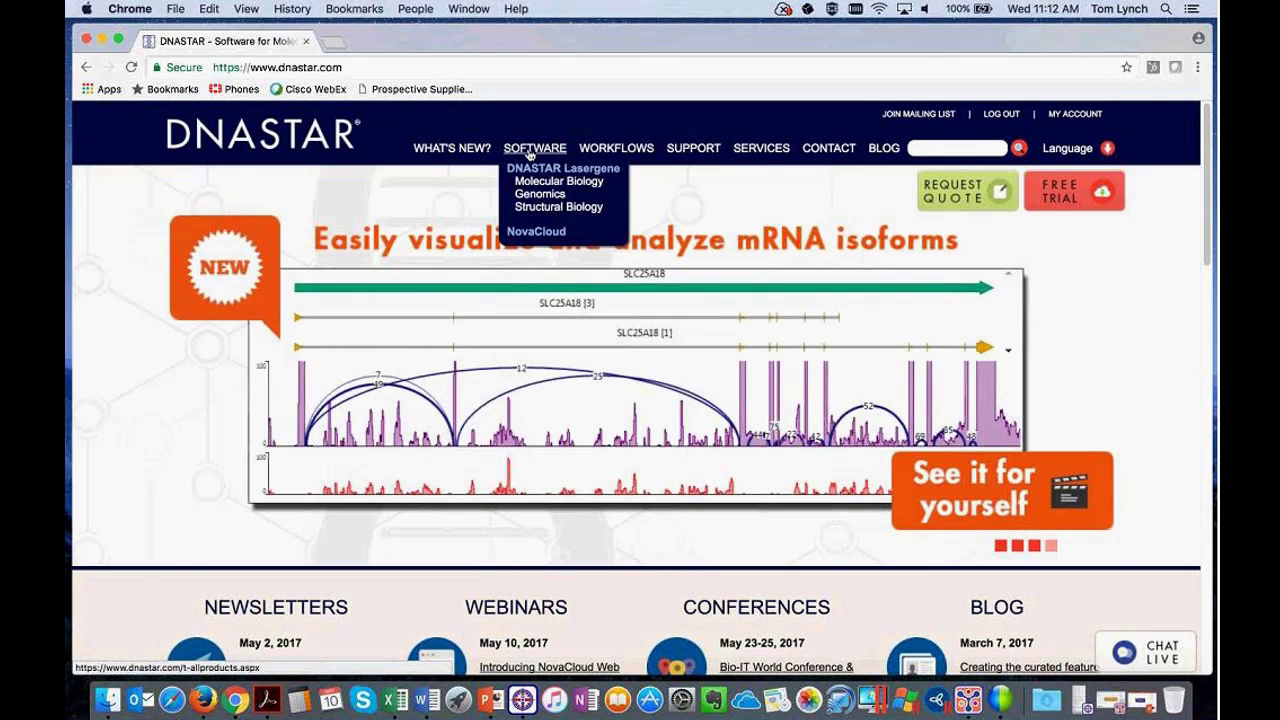
left_click(526, 235)
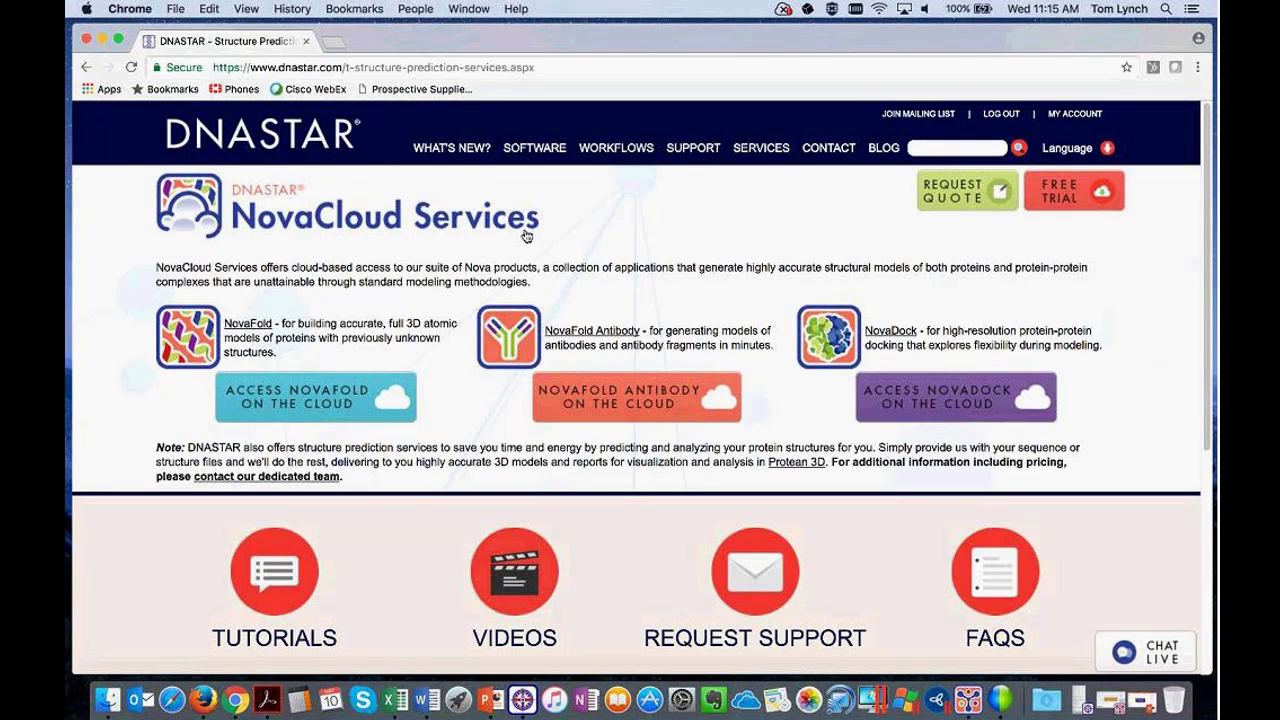
- Look over the NovaFold cloud submission form, including its sequence entry section, and return to the NovaCloud Services page
left_click(330, 404)
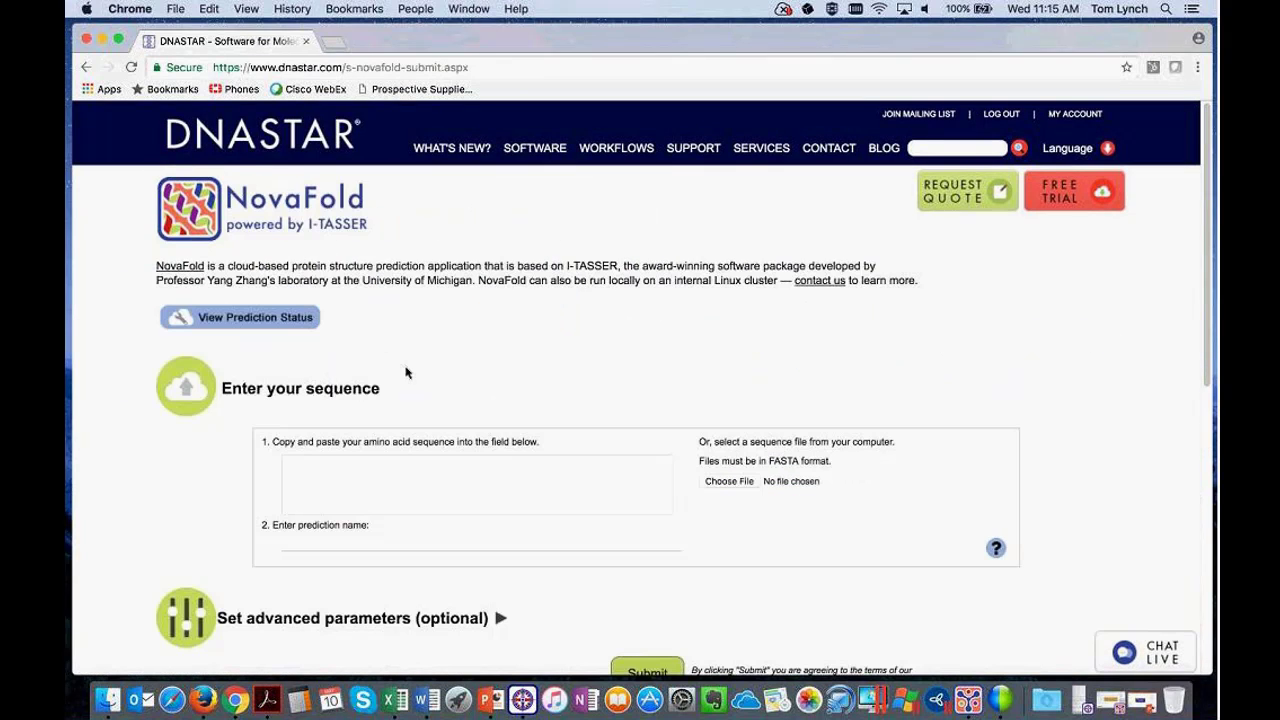
scroll(394, 357, "down", 2)
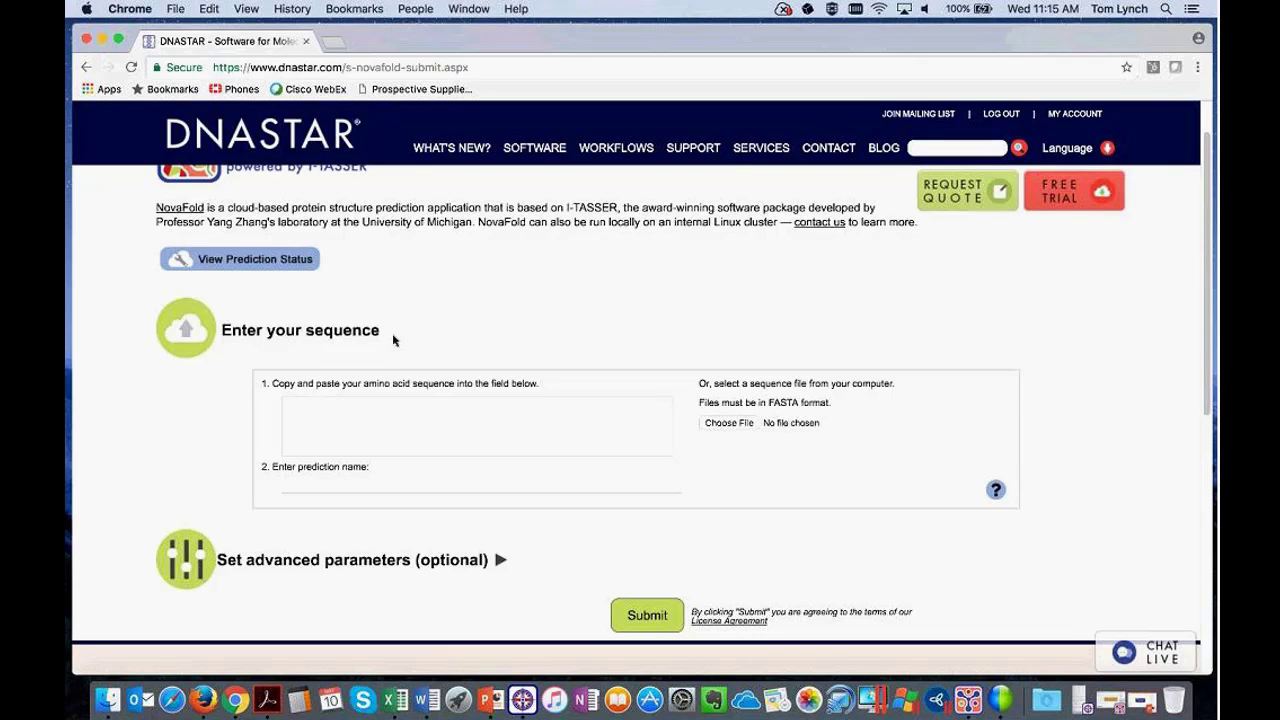
scroll(528, 312, "down", 1)
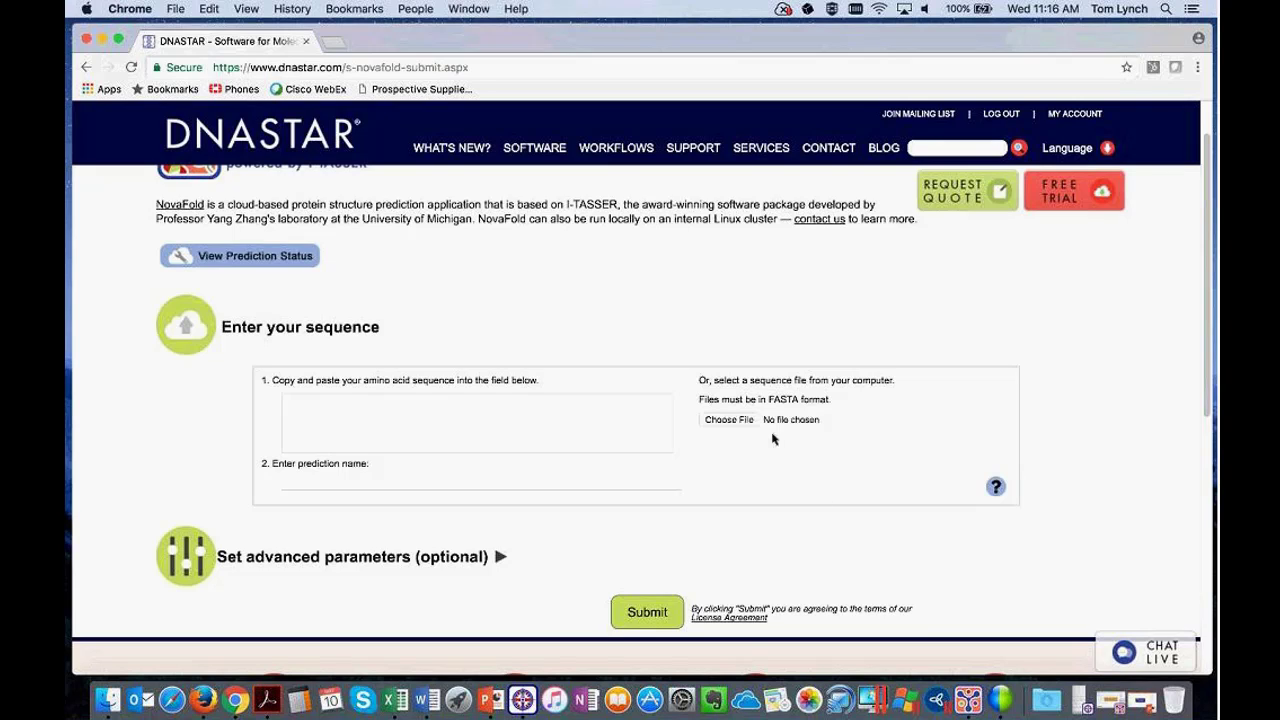
left_click(86, 67)
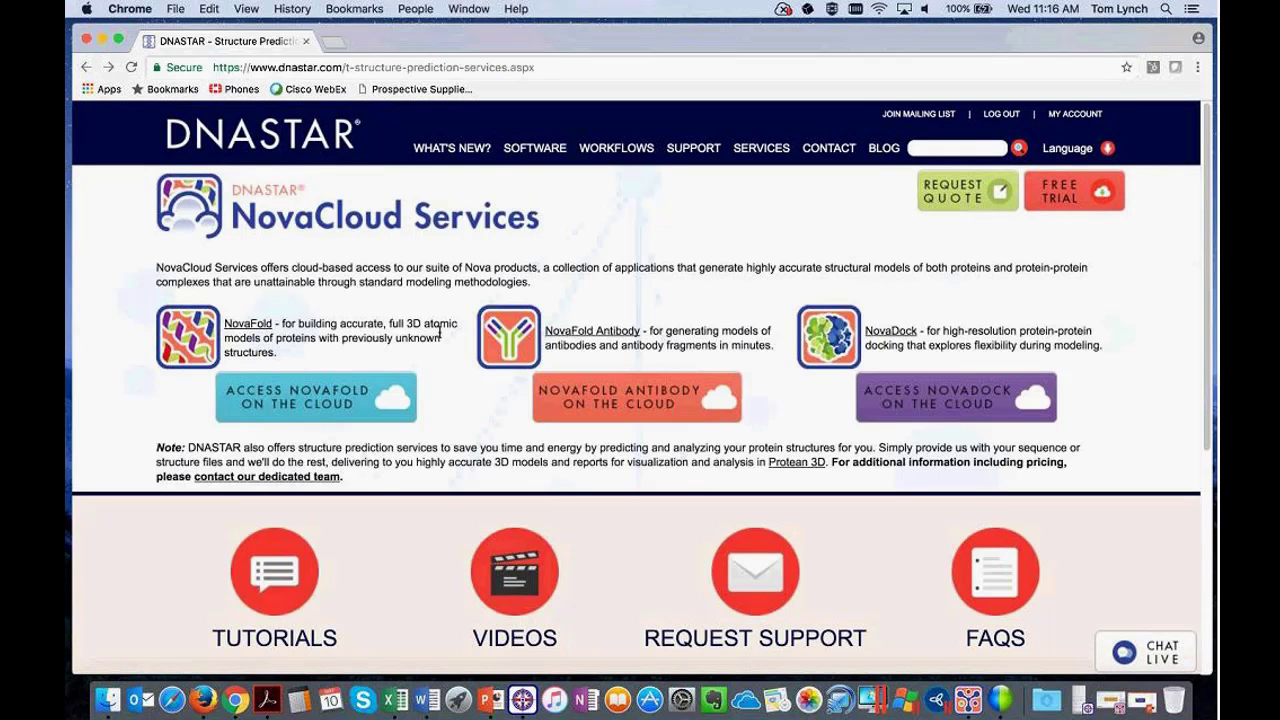
- Look over the NovaFold Antibody submission form and return to the NovaCloud Services page
left_click(659, 405)
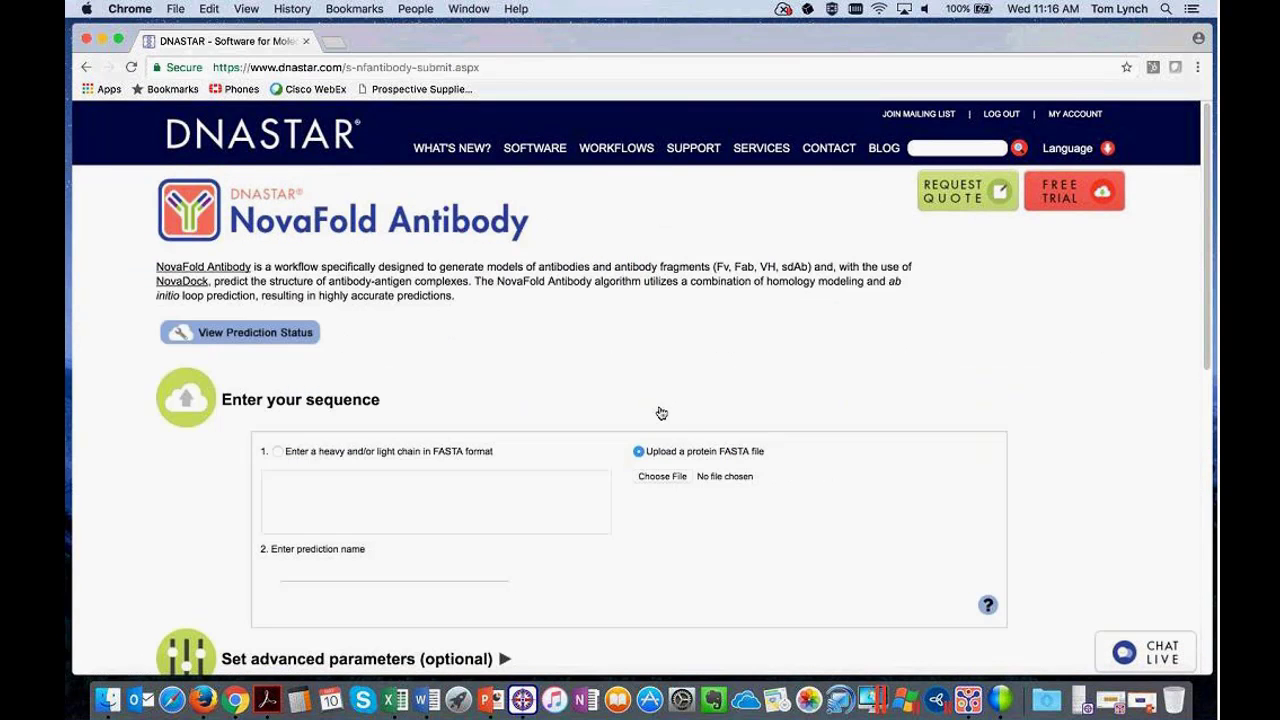
scroll(680, 423, "down", 2)
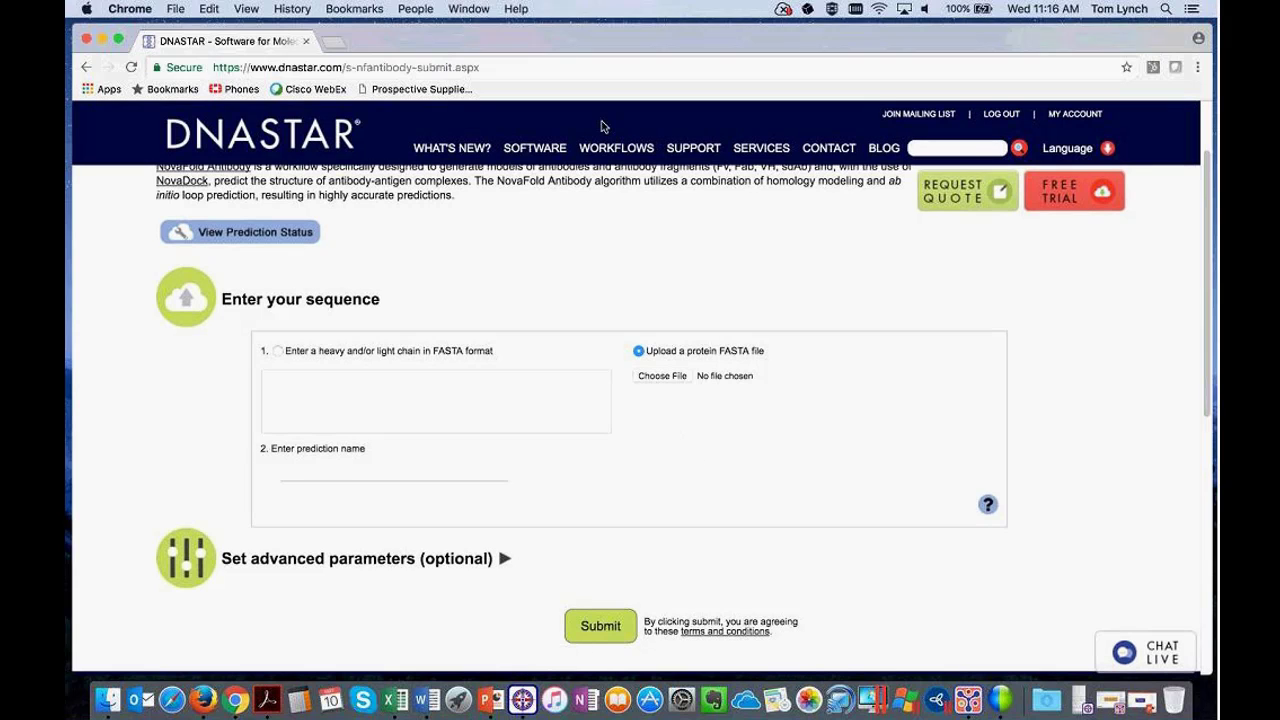
left_click(87, 75)
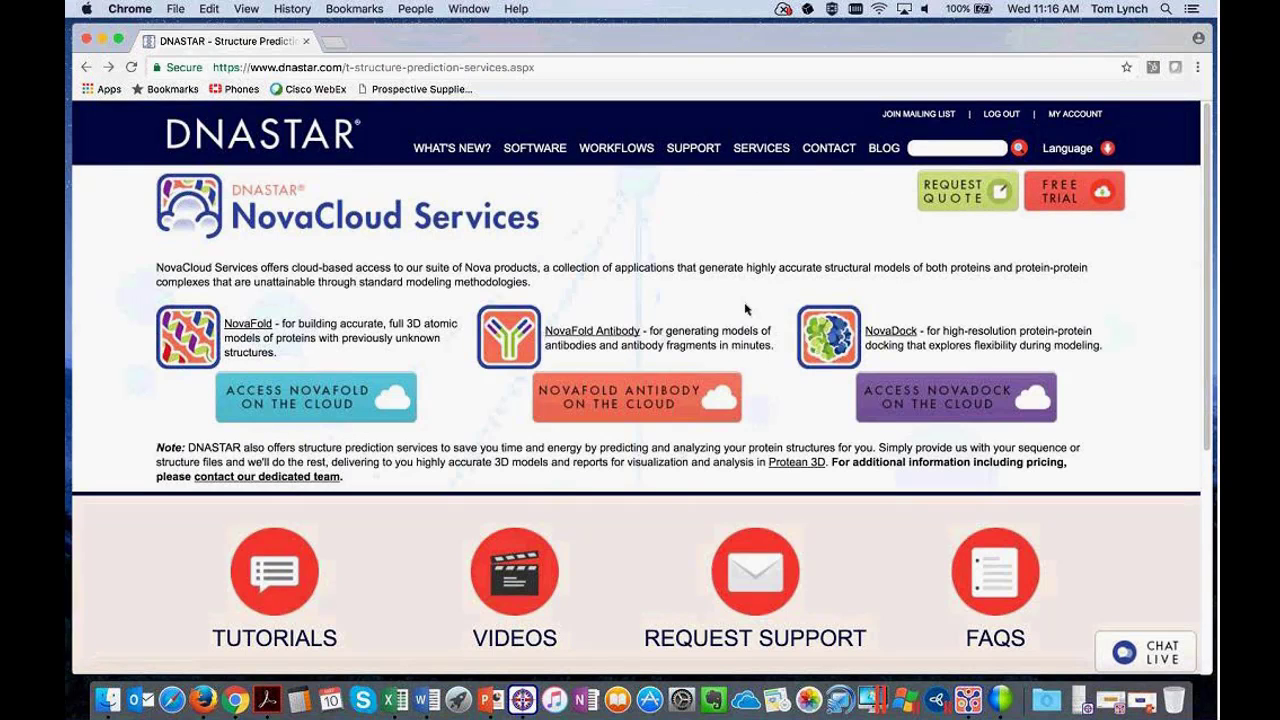
- Open the NovaDock cloud submission form and choose 1NCA_LH.pdb as the receptor PDB file
left_click(980, 386)
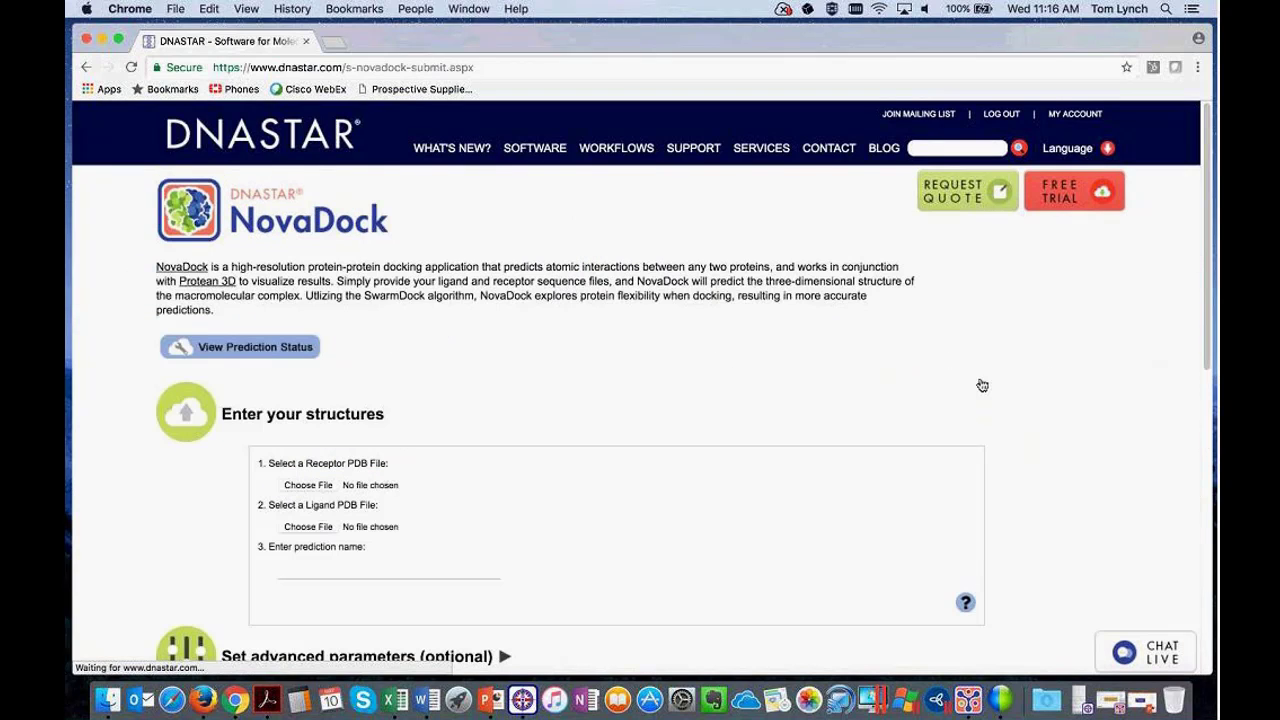
scroll(705, 325, "down", 3)
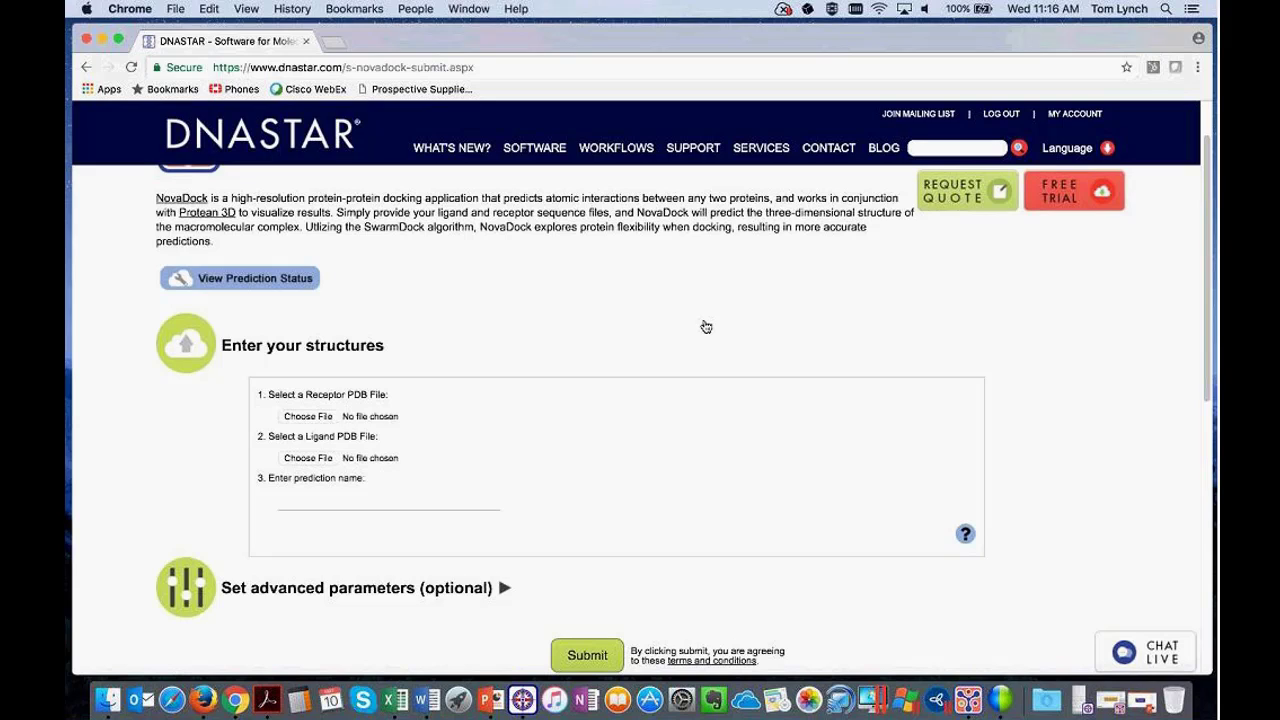
left_click(320, 418)
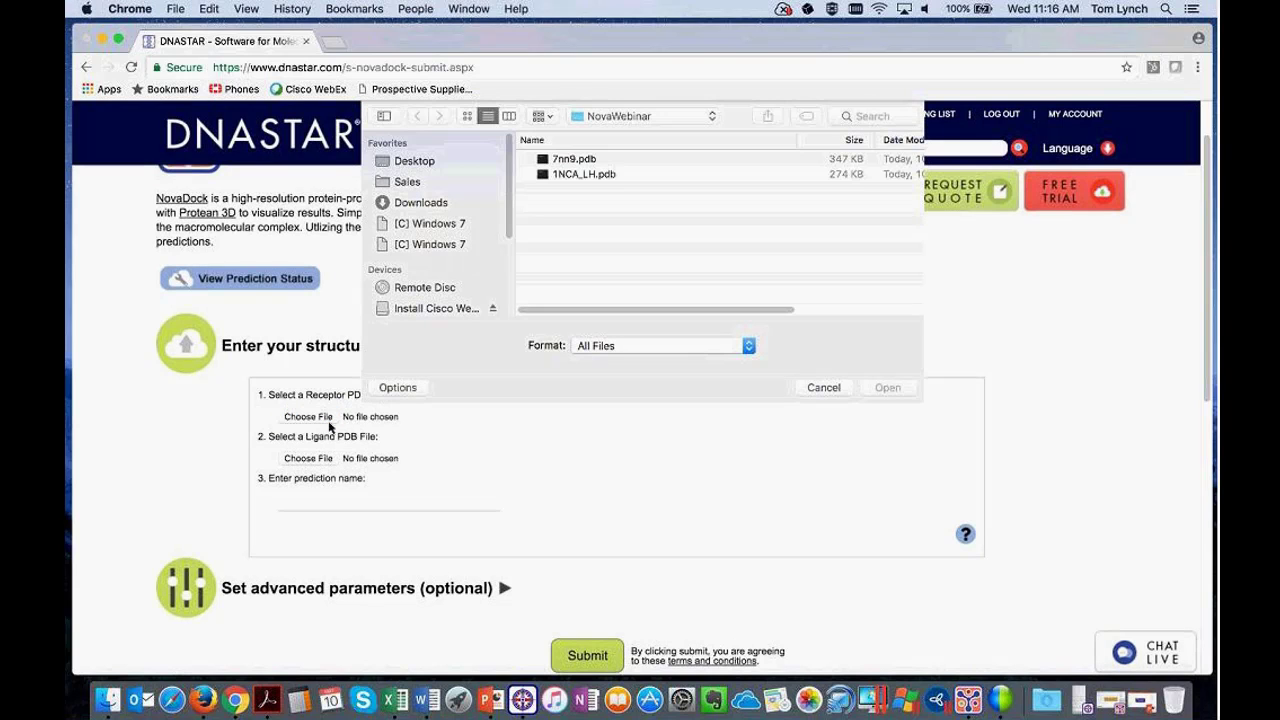
left_click(611, 175)
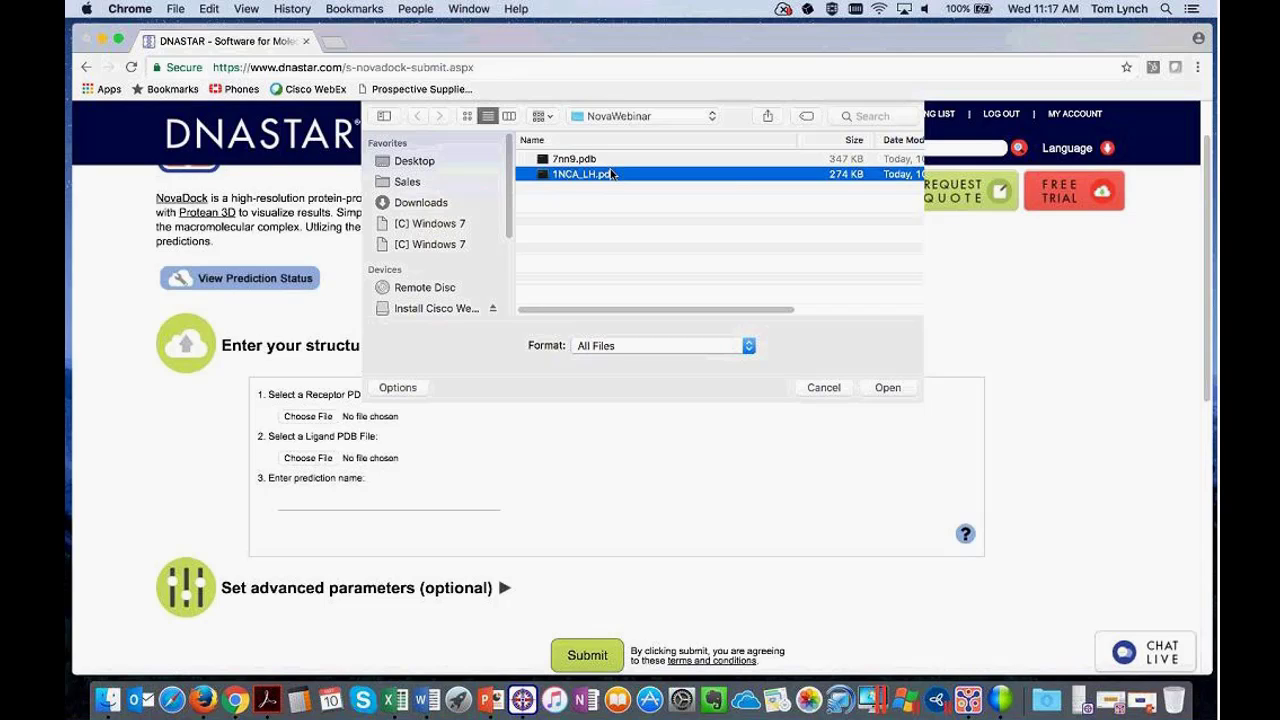
left_click(887, 388)
- Choose 7nn9.pdb as the ligand PDB file for the docking prediction
left_click(318, 458)
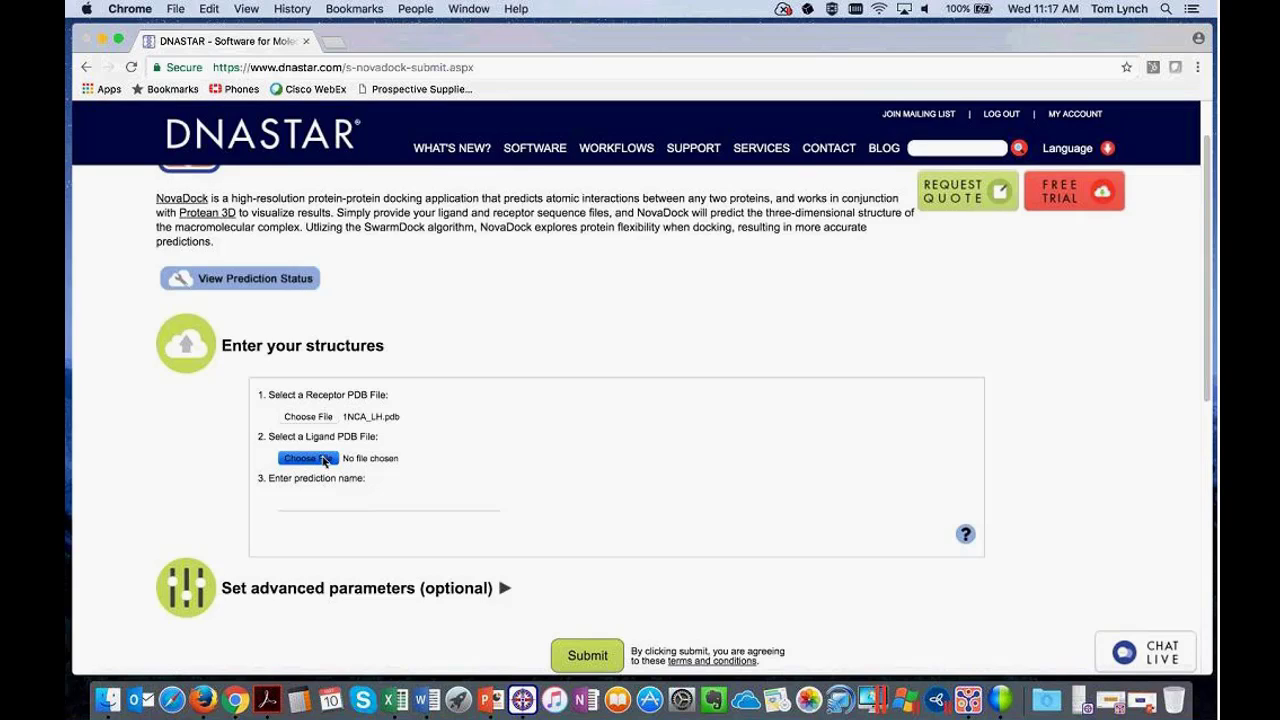
left_click(577, 159)
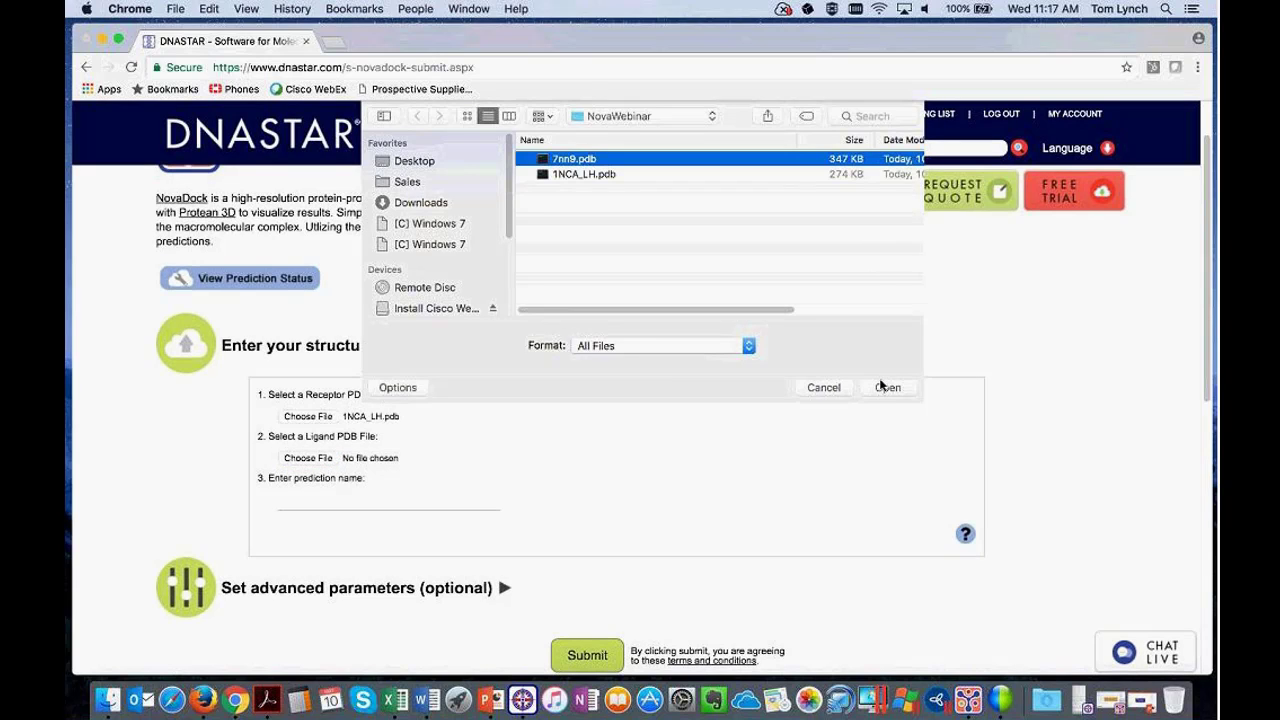
left_click(888, 388)
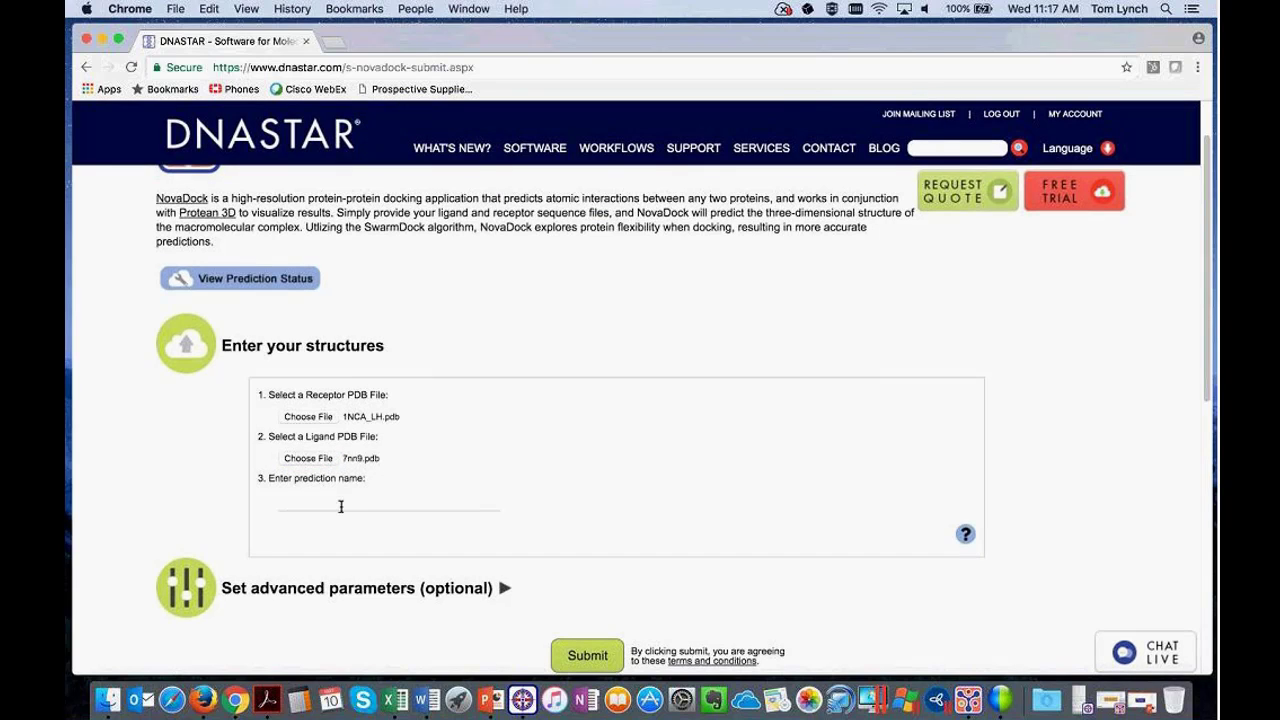
- Enter FAB-Neuraminidase as the prediction name
left_click(334, 505)
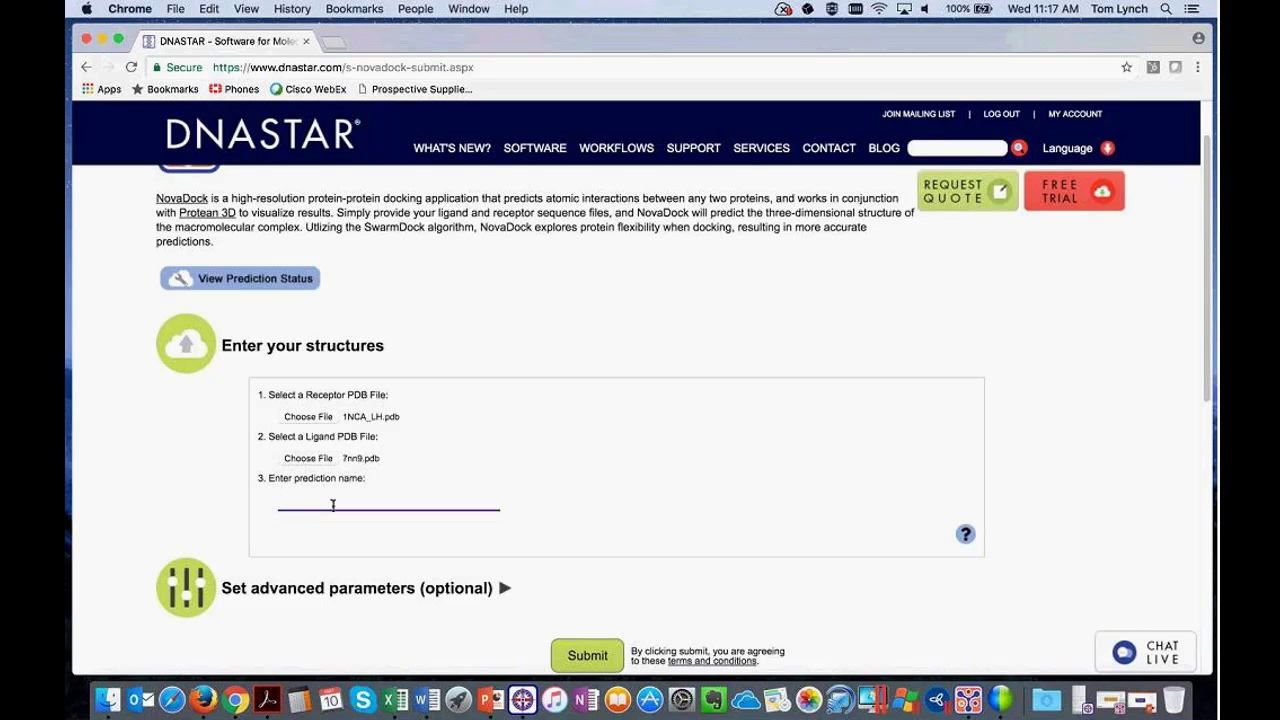
type("FAB-N")
type("inida")
key("BackSpace")
key("BackSpace")
type("das")
key("BackSpace")
key("BackSpace")
key("BackSpace")
type("dase")
- Expand the optional advanced parameters and examine the normal modes choices, ligand copy density factor and contacts settings
scroll(200, 440, "down", 5)
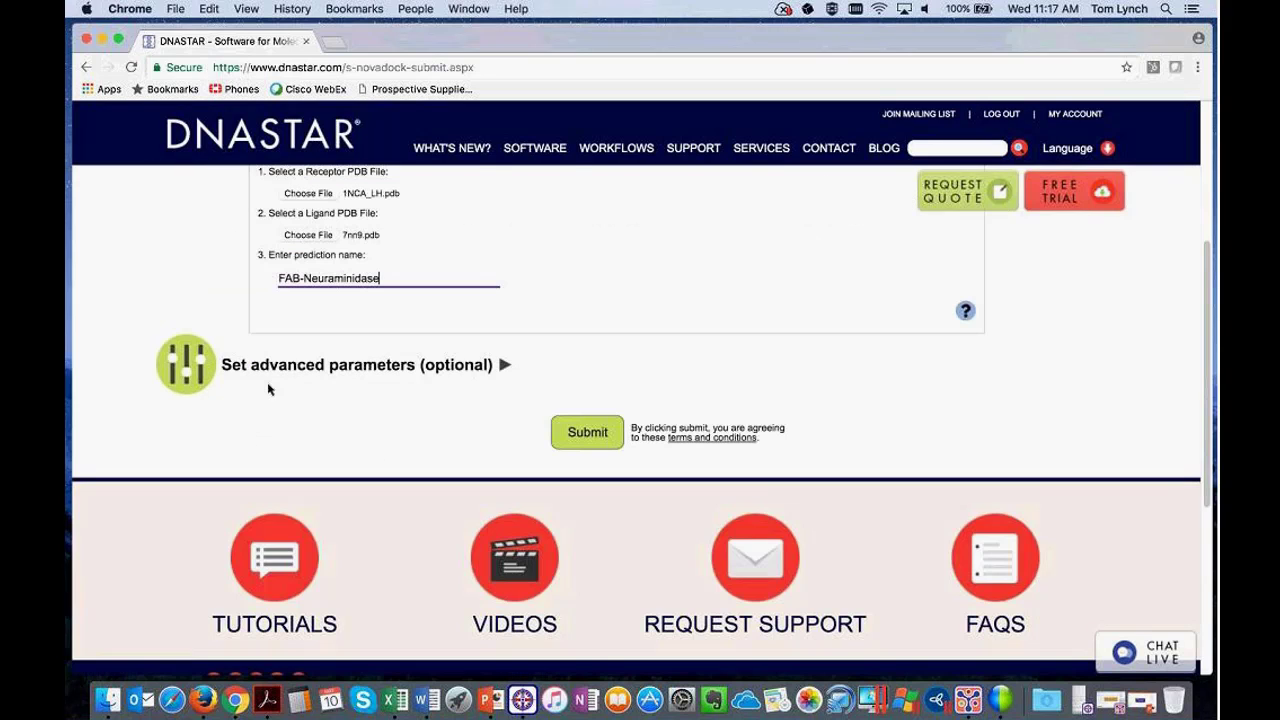
left_click(272, 372)
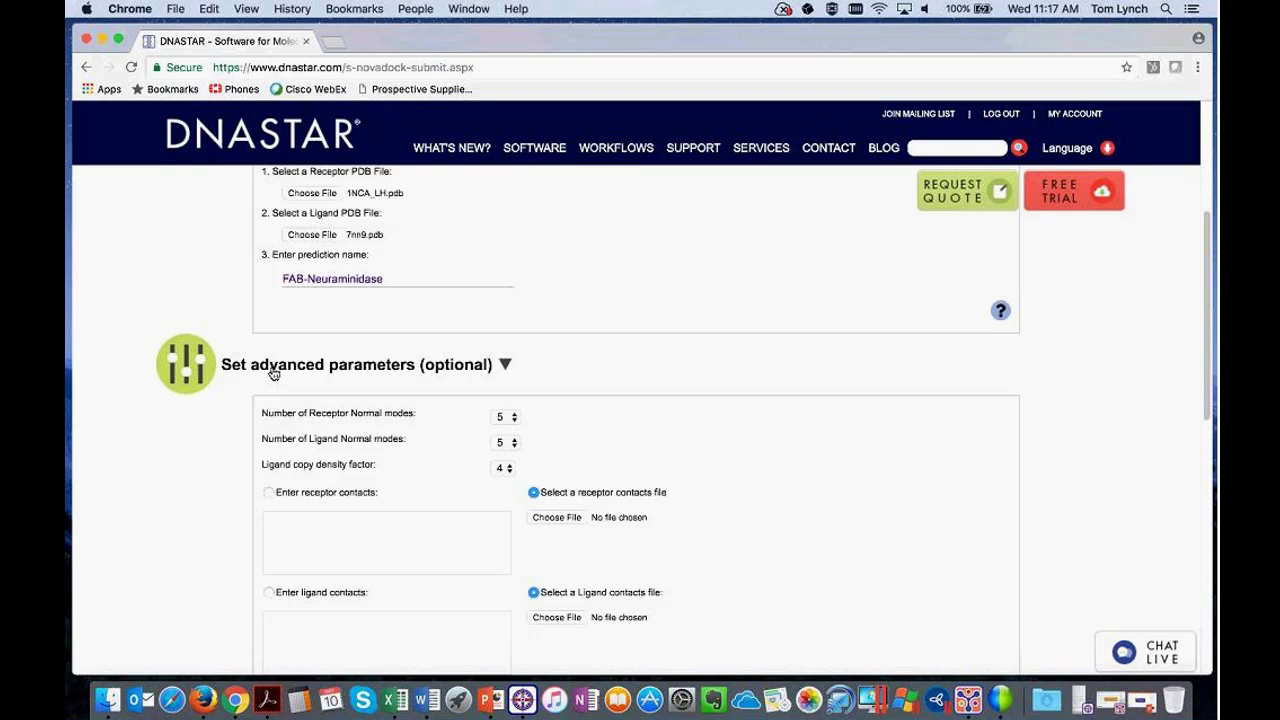
scroll(223, 397, "down", 1)
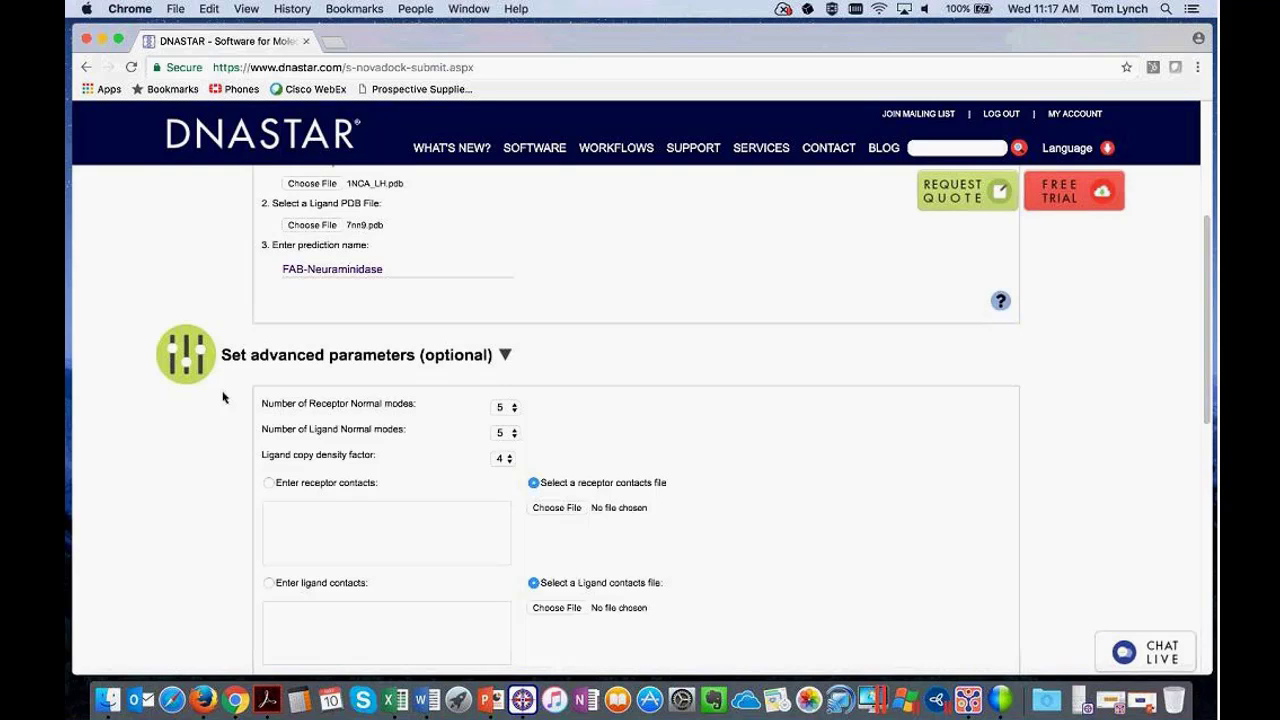
left_click(519, 411)
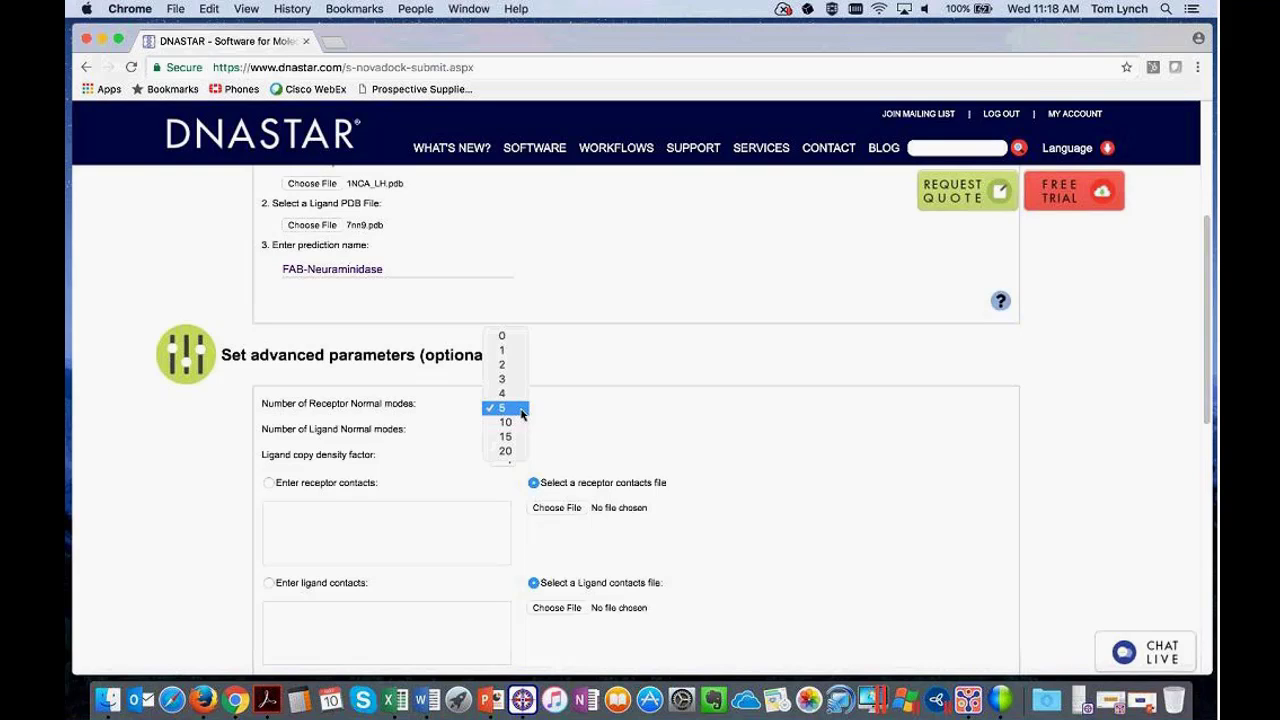
left_click(520, 409)
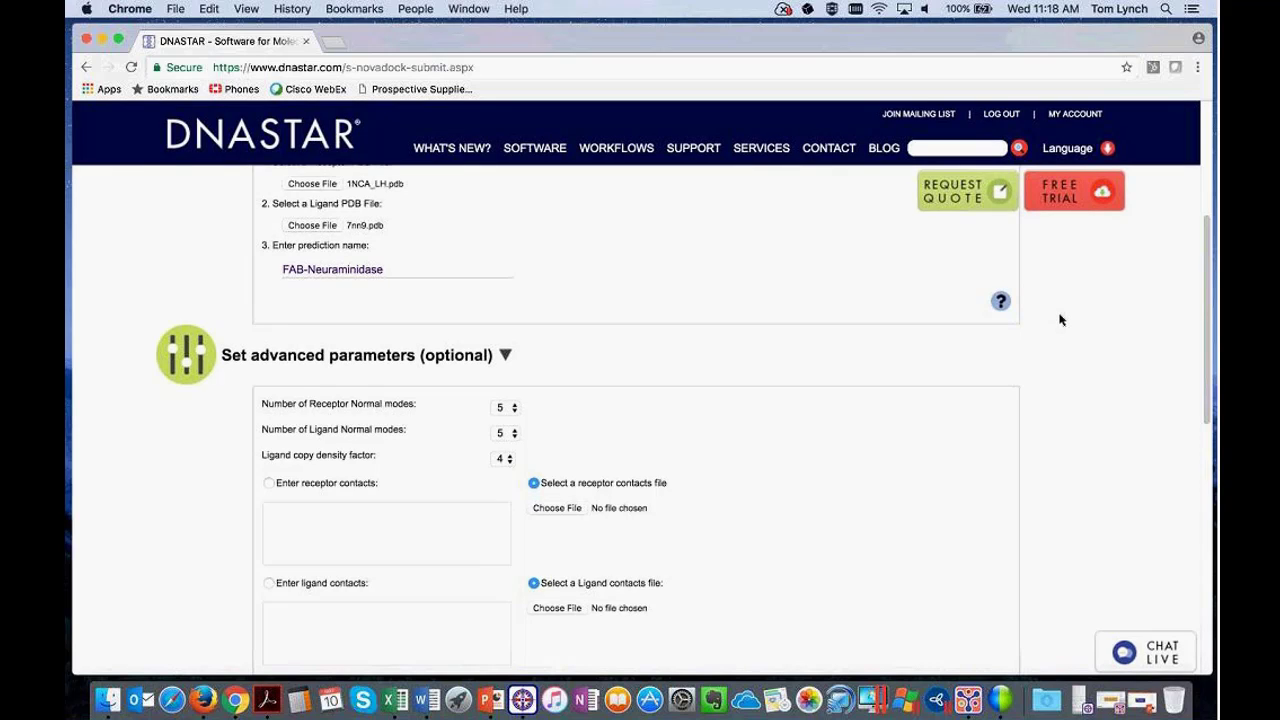
scroll(1061, 320, "down", 3)
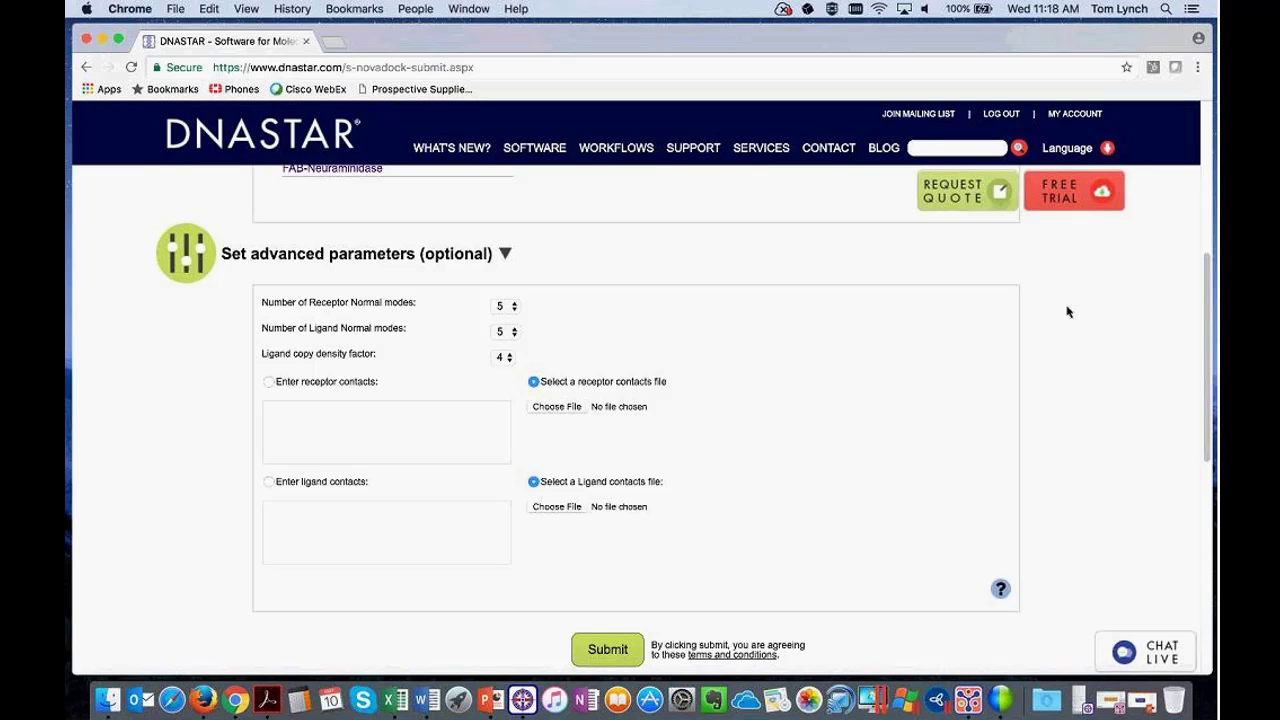
- Collapse the advanced parameters and submit the NovaDock prediction job
left_click(393, 256)
scroll(1060, 343, "up", 3)
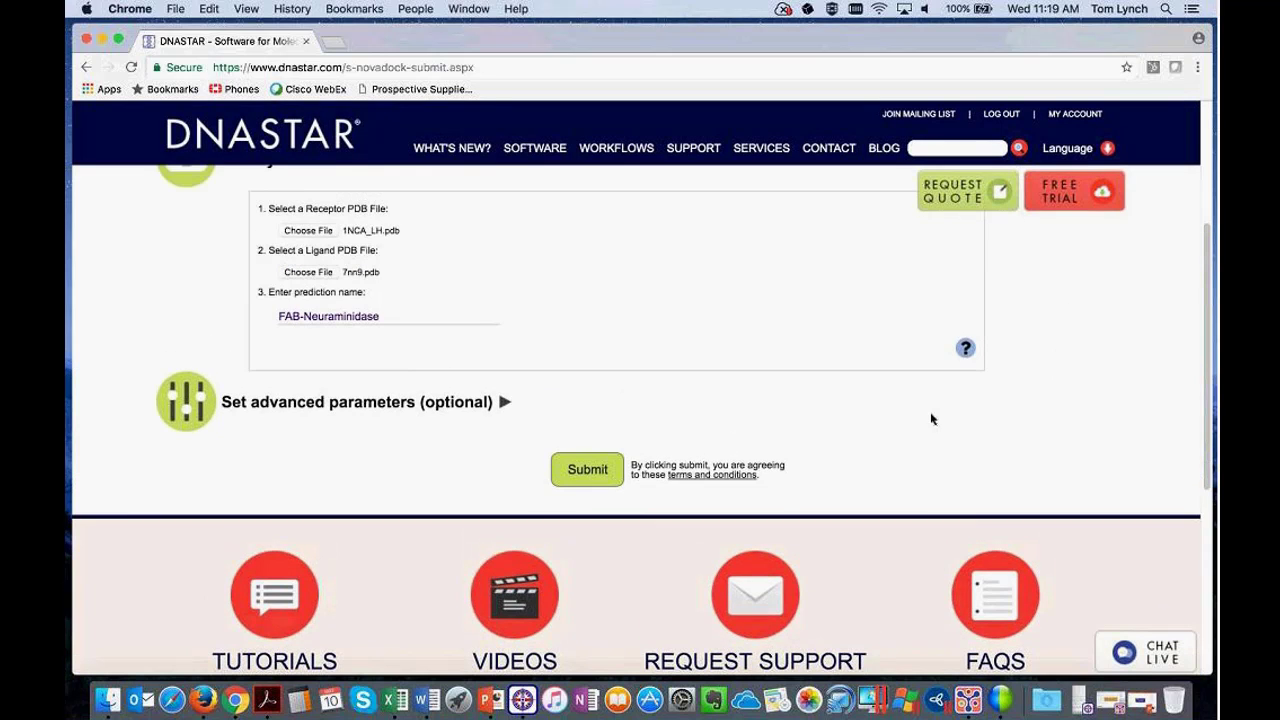
left_click(586, 470)
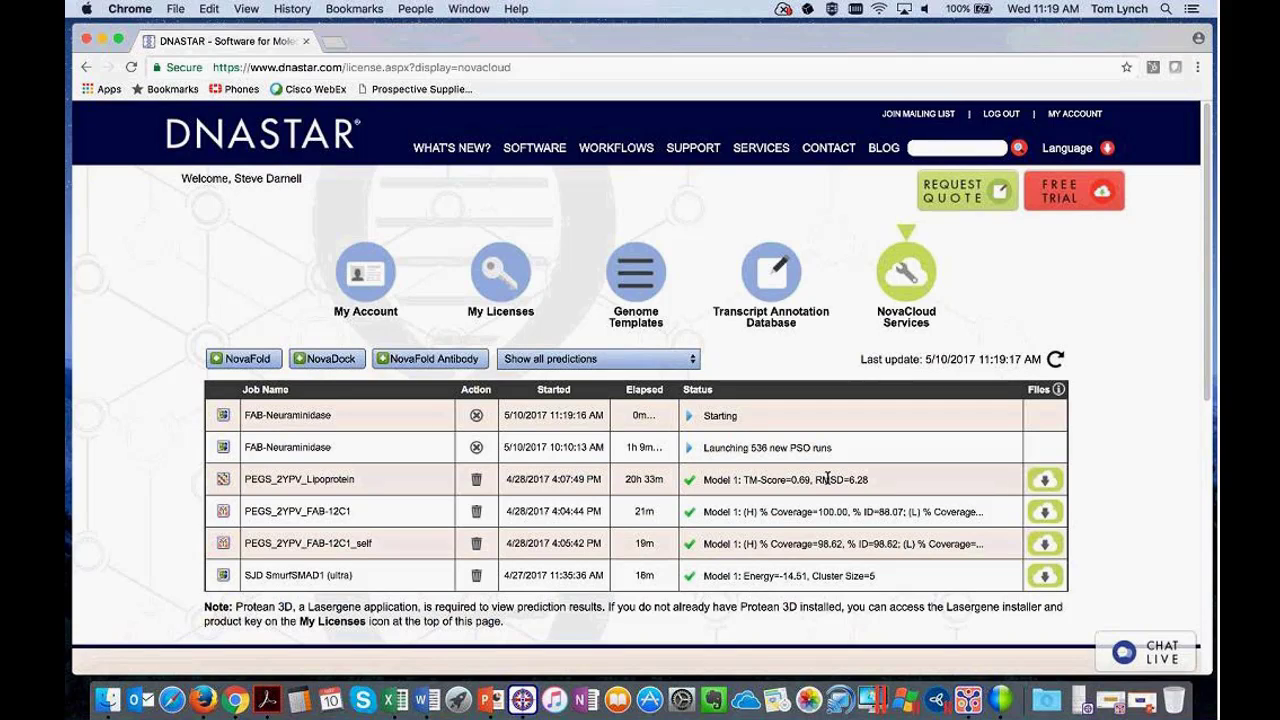
- Minimize the browser, switch to Protean 3D and examine the aldolase NovaFold report's templates, model overview and Model 1 section
left_click(102, 39)
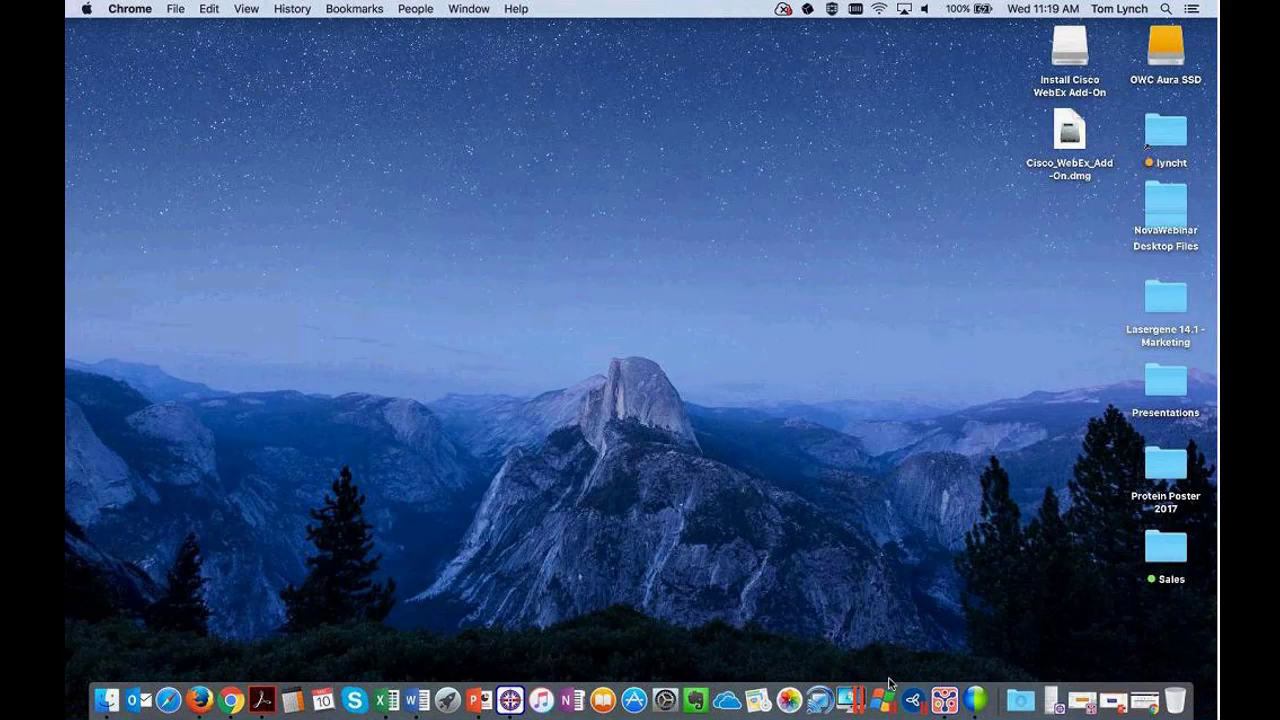
left_click(940, 700)
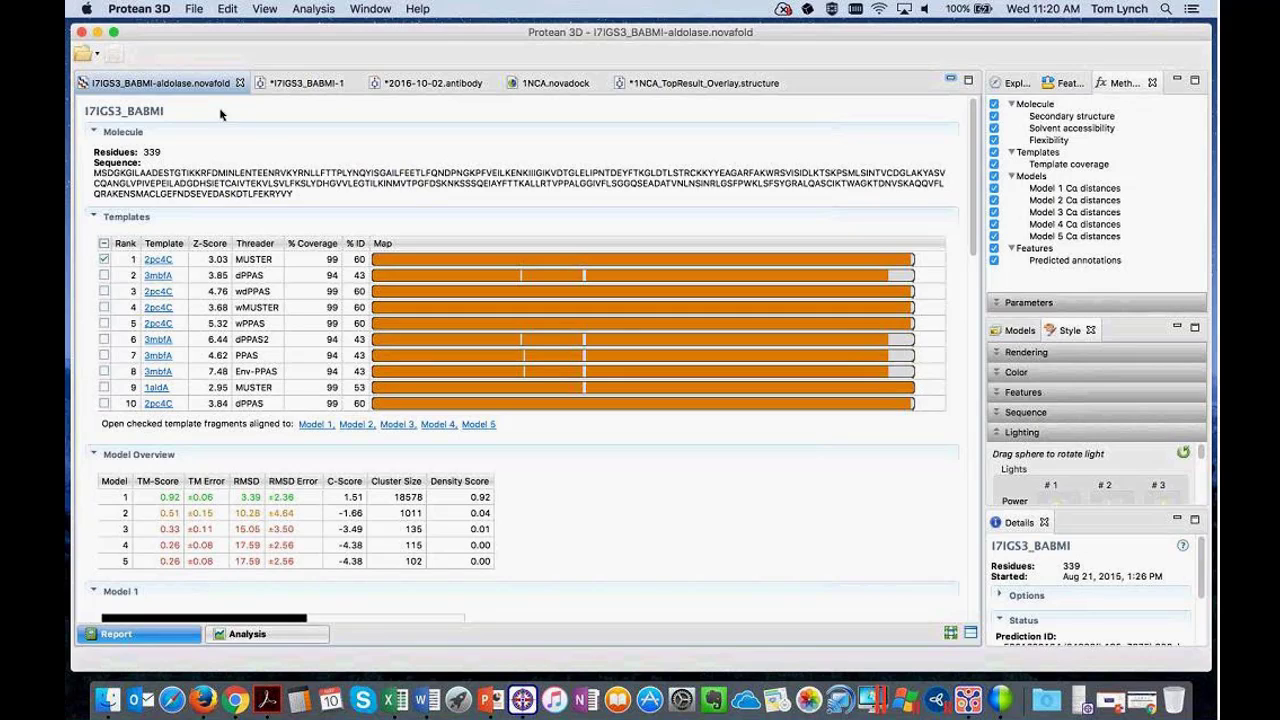
scroll(254, 140, "down", 1)
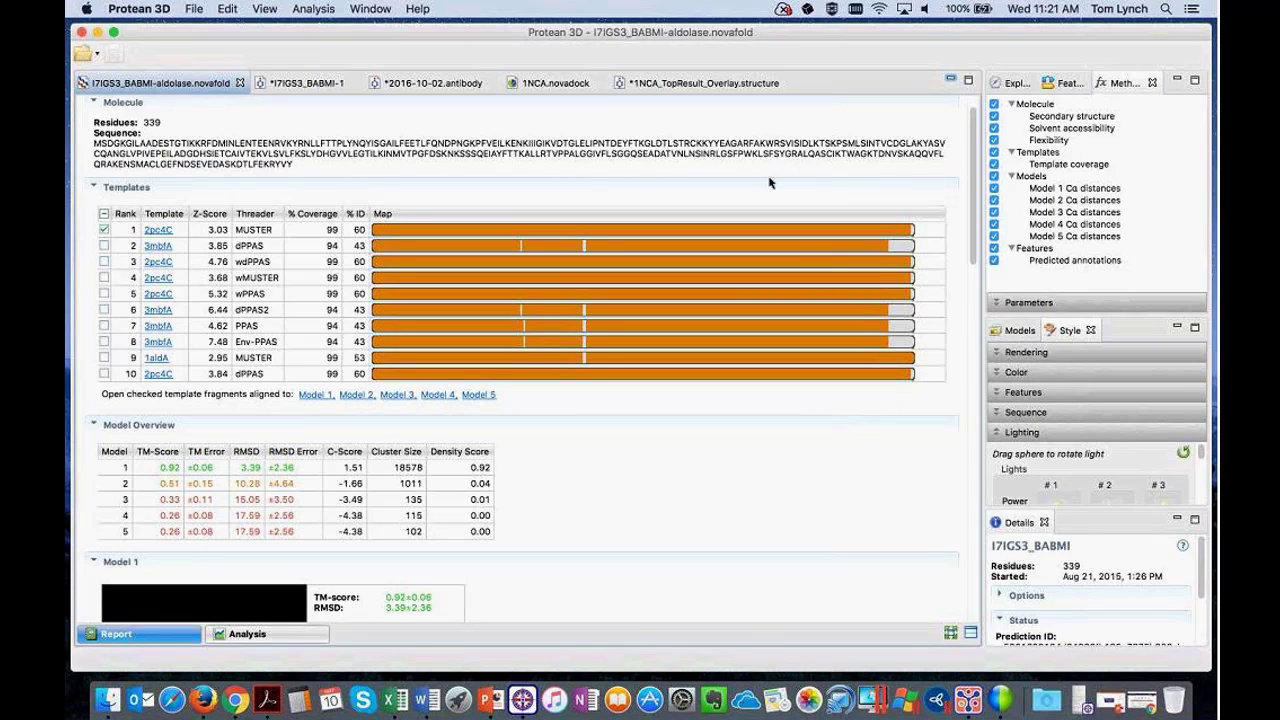
scroll(778, 182, "down", 2)
scroll(780, 175, "down", 1)
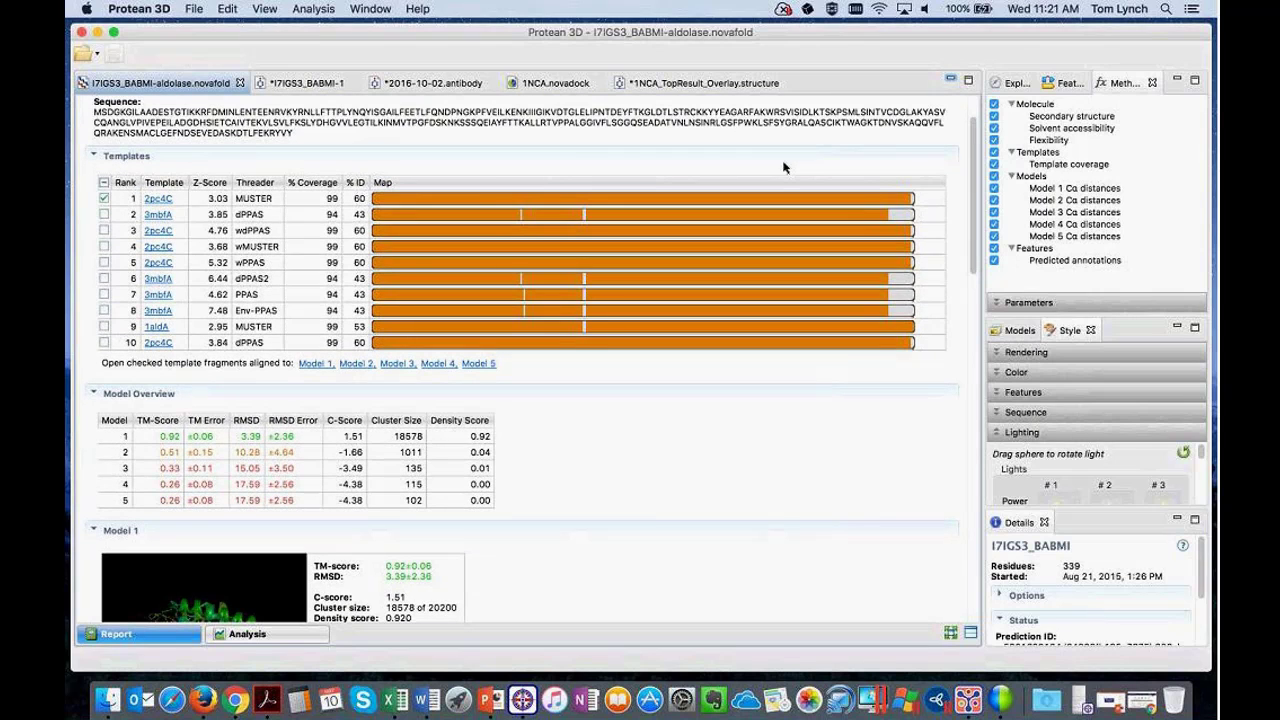
scroll(768, 178, "down", 3)
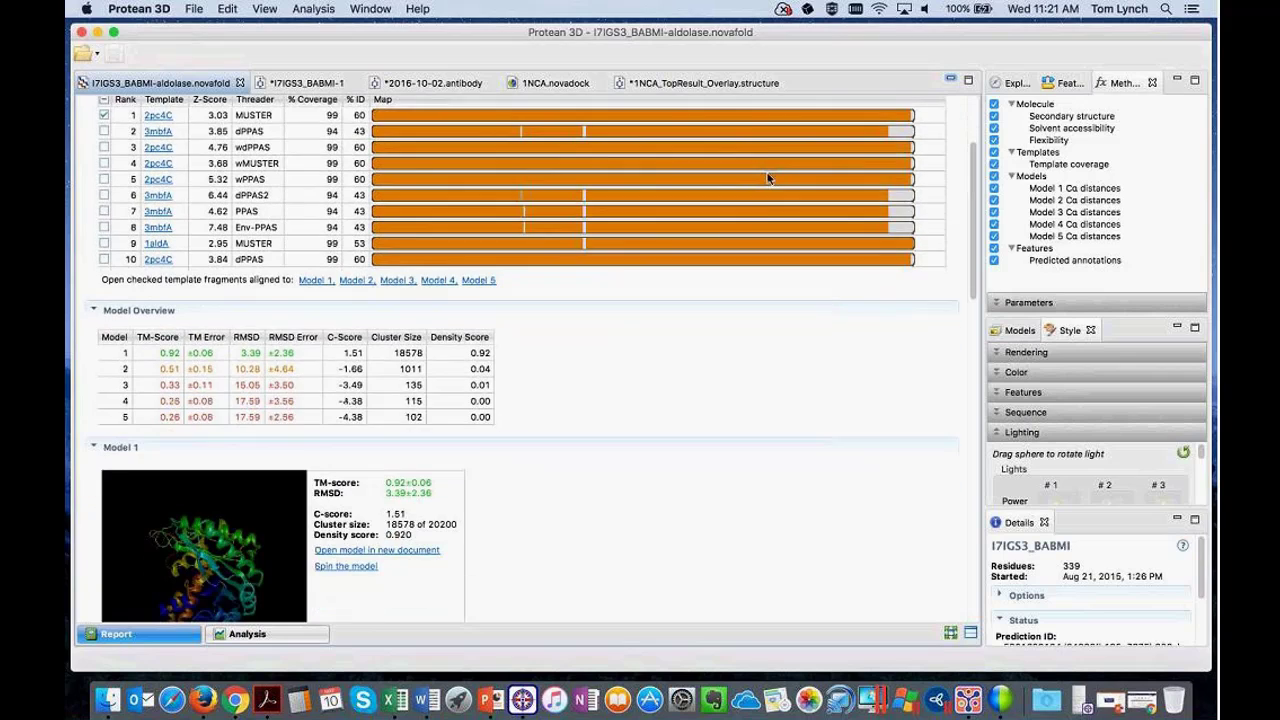
scroll(768, 178, "down", 3)
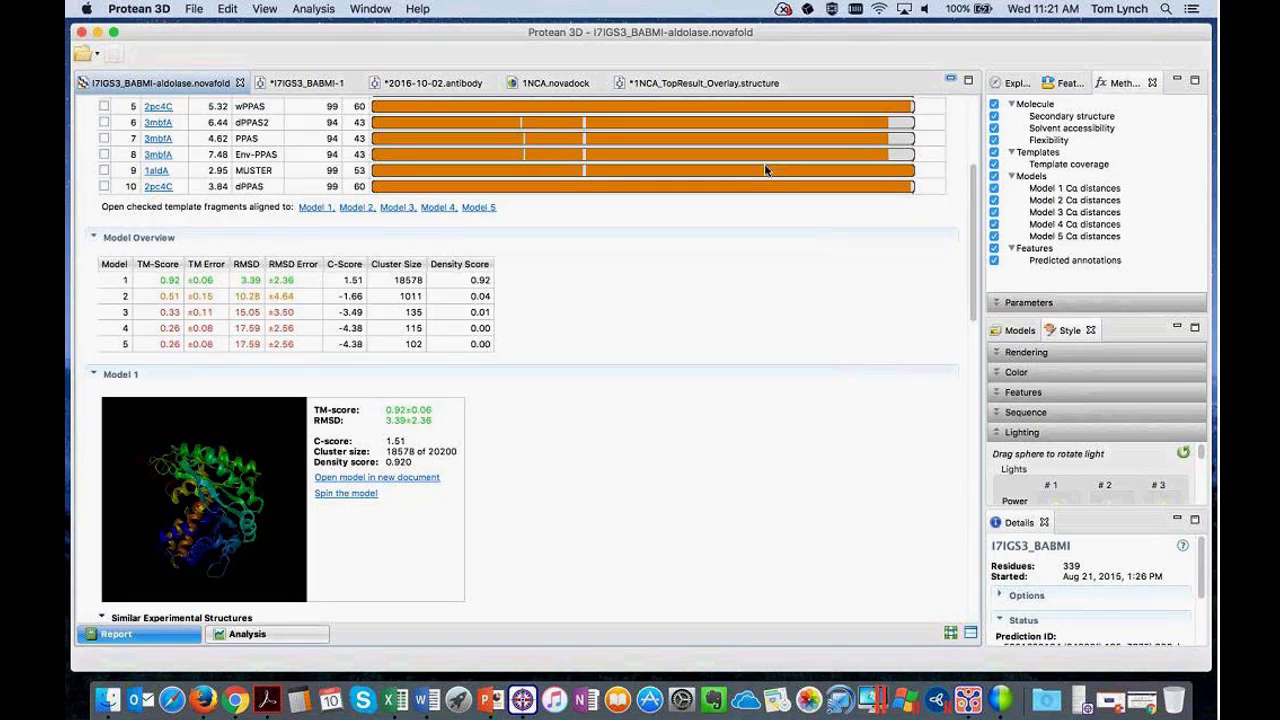
- Select Model 1 in the model overview and examine its scores and the Similar Experimental Structures table
left_click(307, 284)
scroll(530, 318, "down", 1)
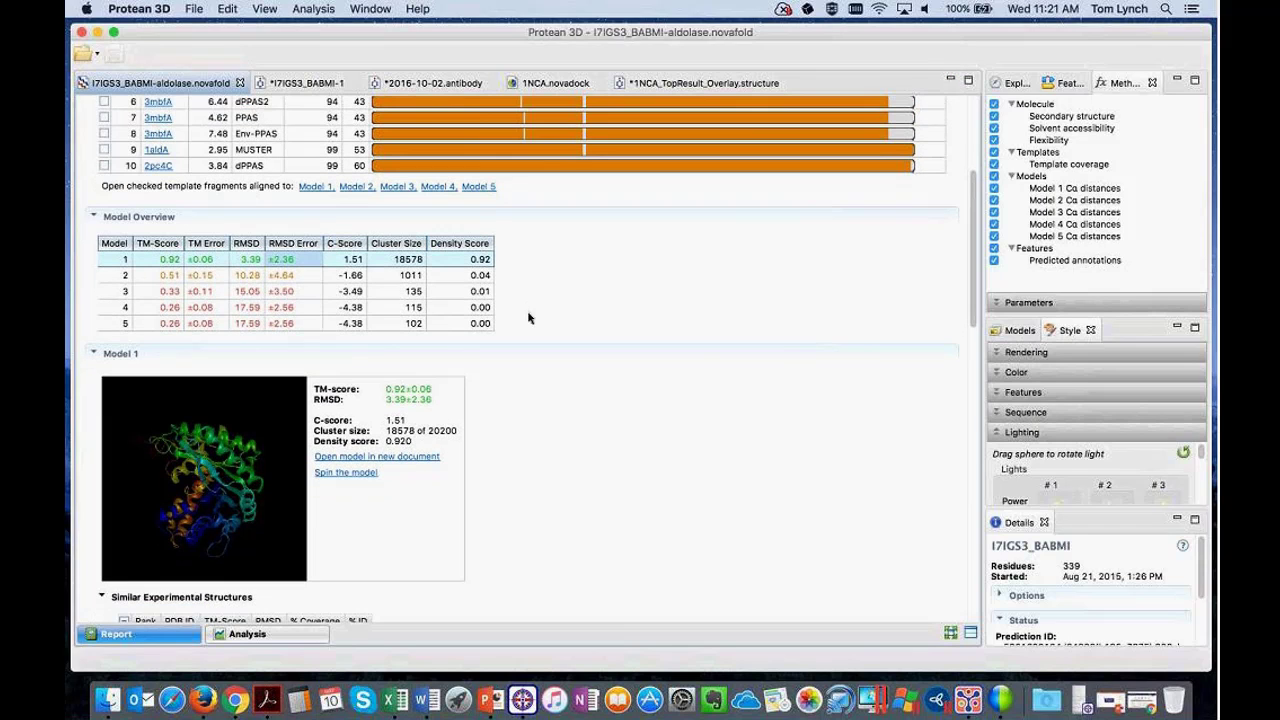
scroll(700, 365, "down", 1)
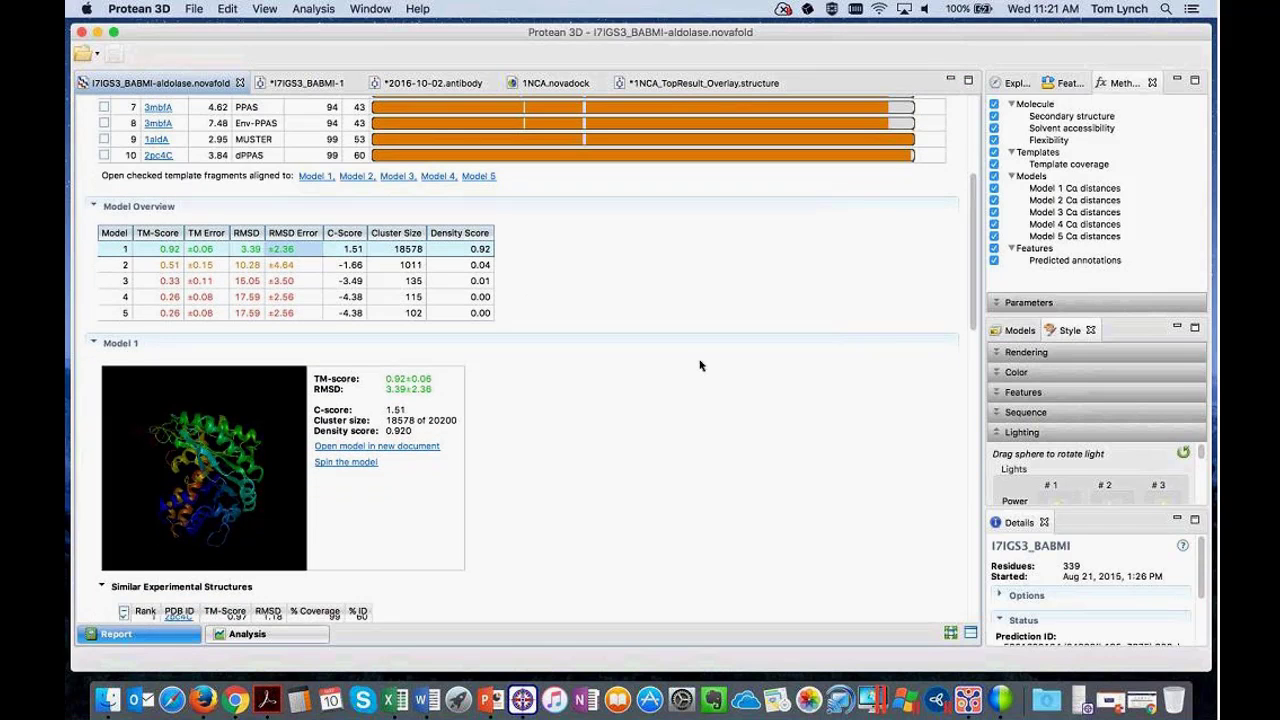
scroll(700, 365, "down", 1)
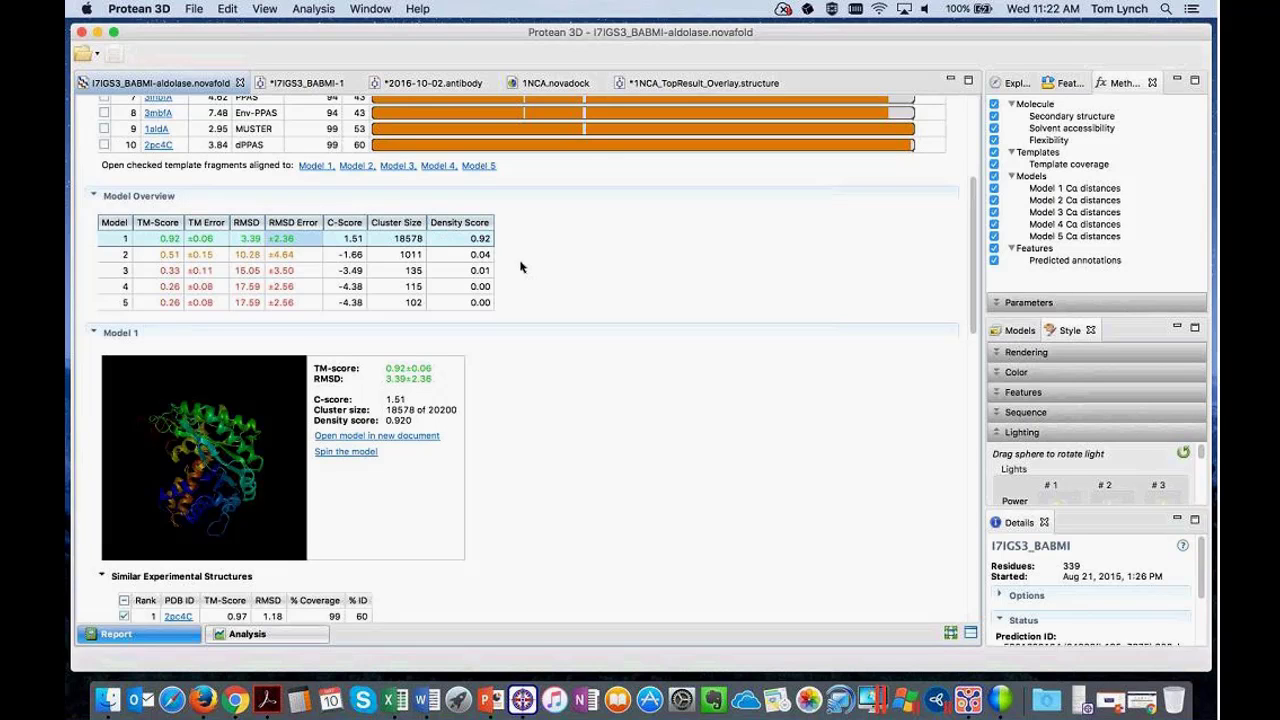
scroll(528, 268, "down", 3)
scroll(533, 268, "down", 8)
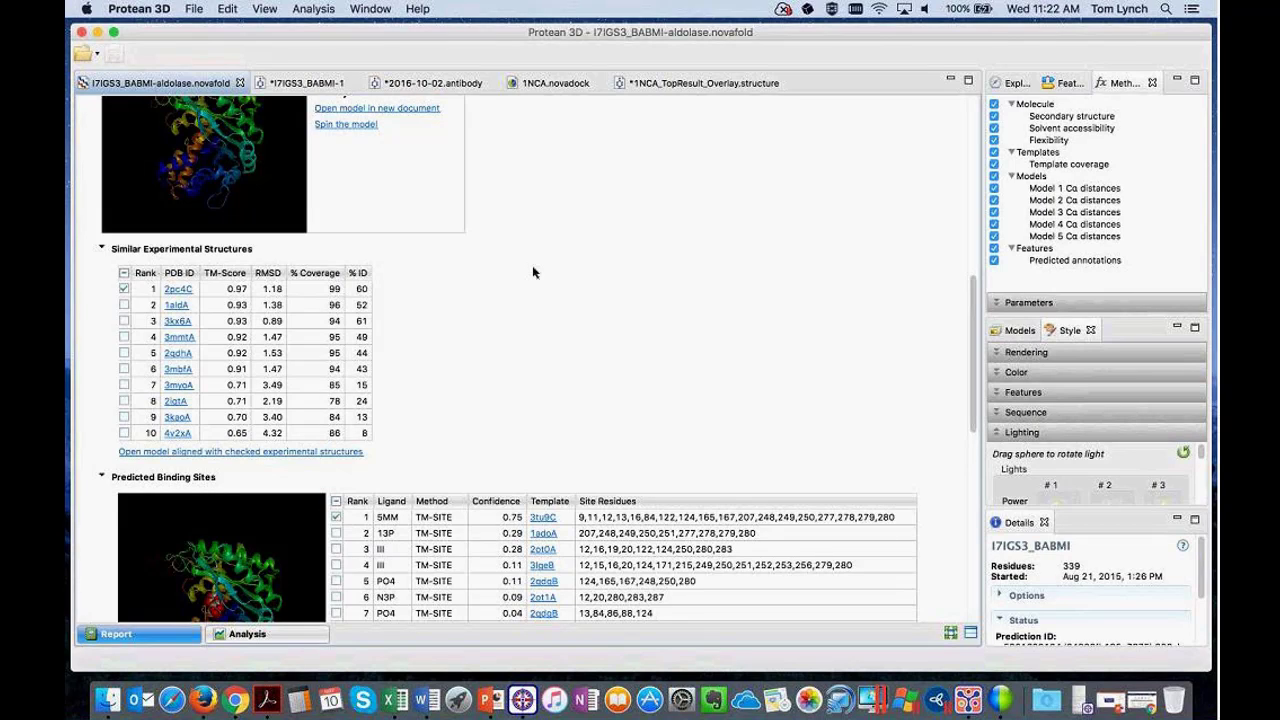
scroll(542, 271, "down", 3)
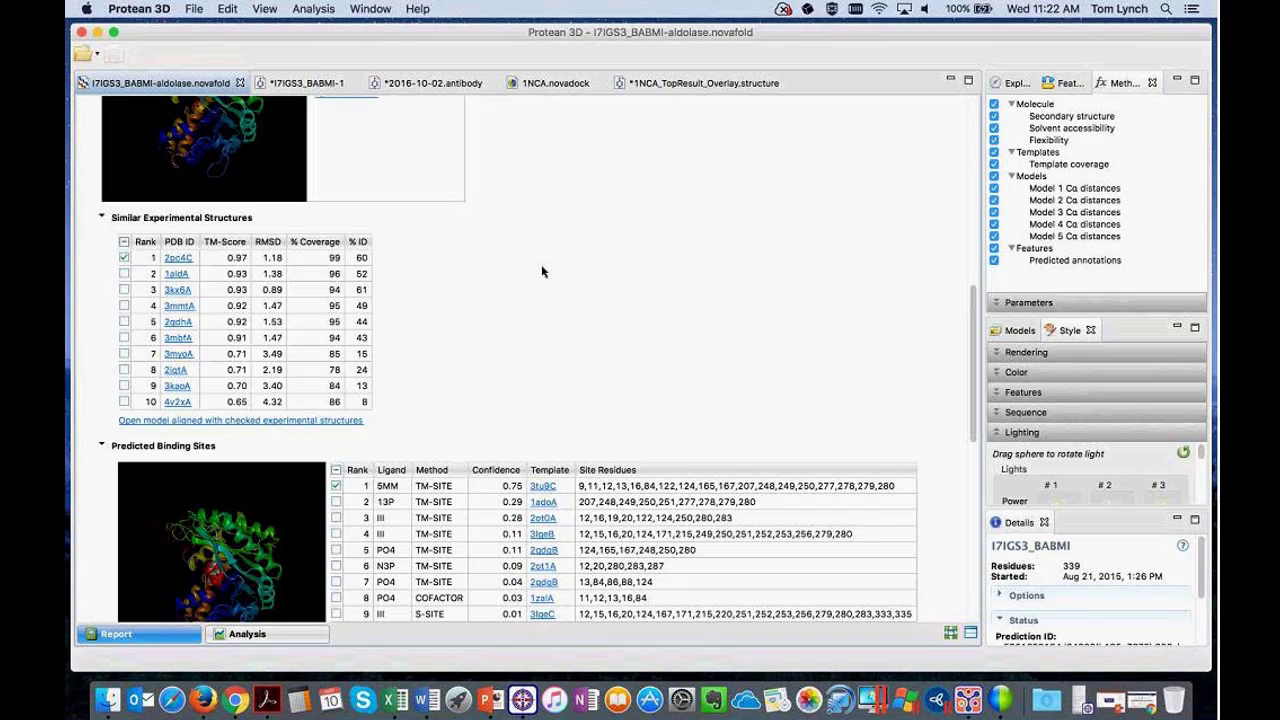
scroll(542, 270, "down", 5)
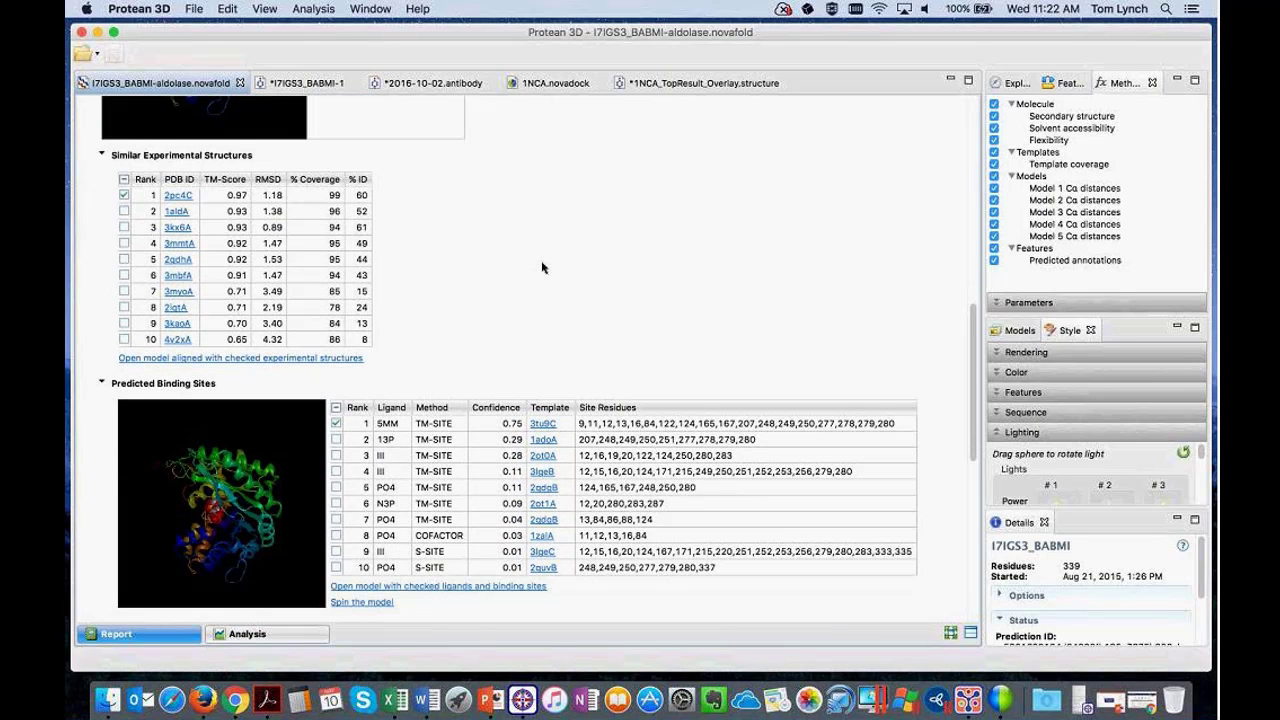
- Examine the Predicted Binding Sites table and rotate its model to view the ligand in the rank 1 binding site
scroll(542, 267, "down", 10)
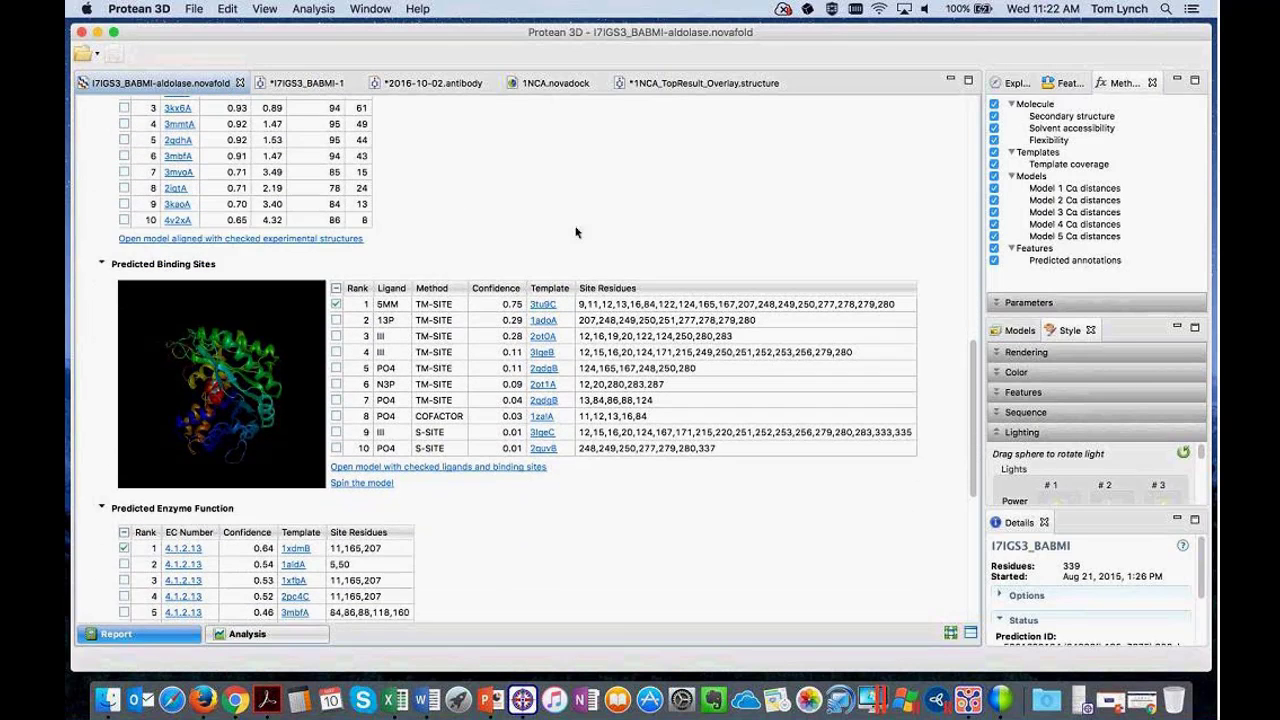
scroll(620, 220, "down", 3)
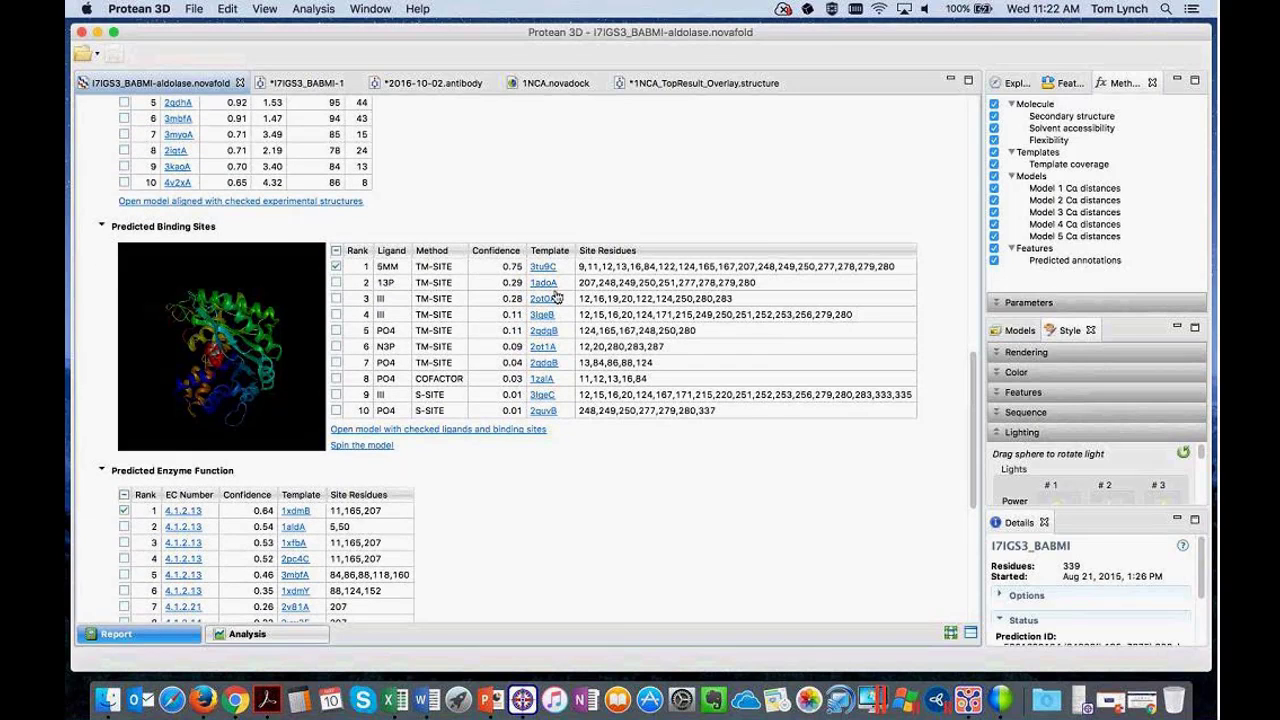
left_click_drag(236, 338, 262, 348)
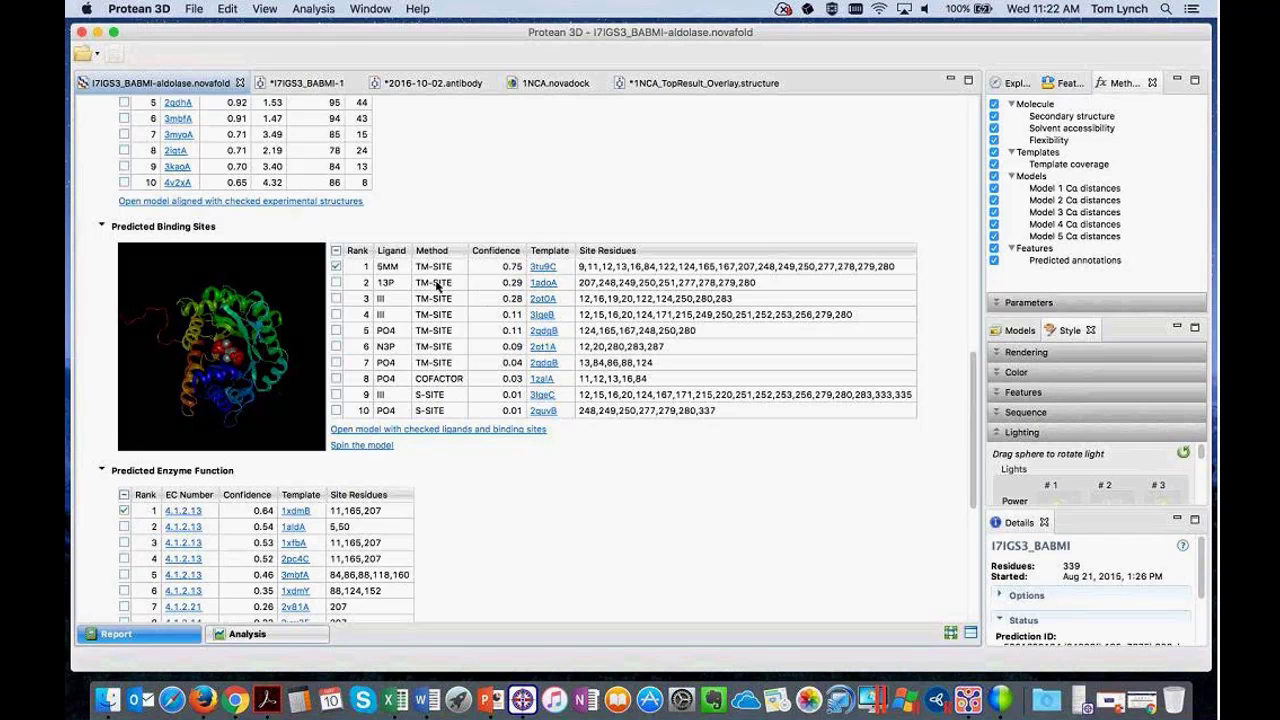
left_click(220, 366)
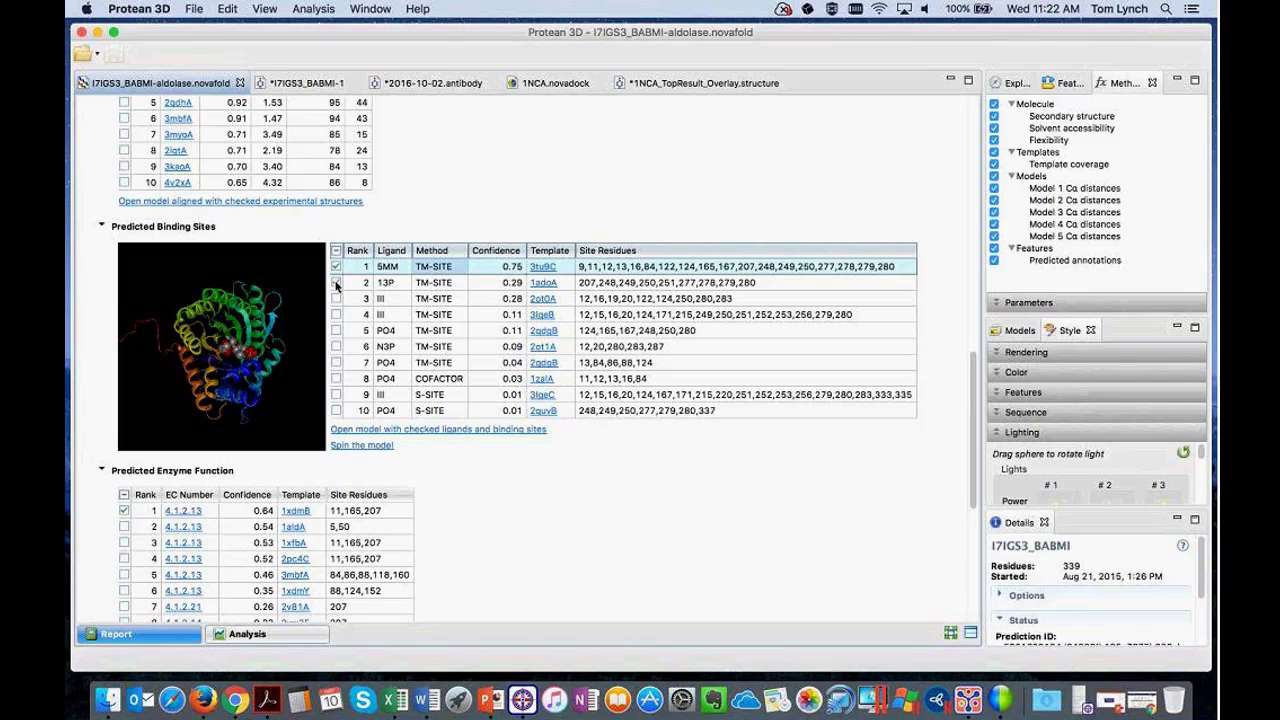
left_click_drag(254, 358, 274, 336)
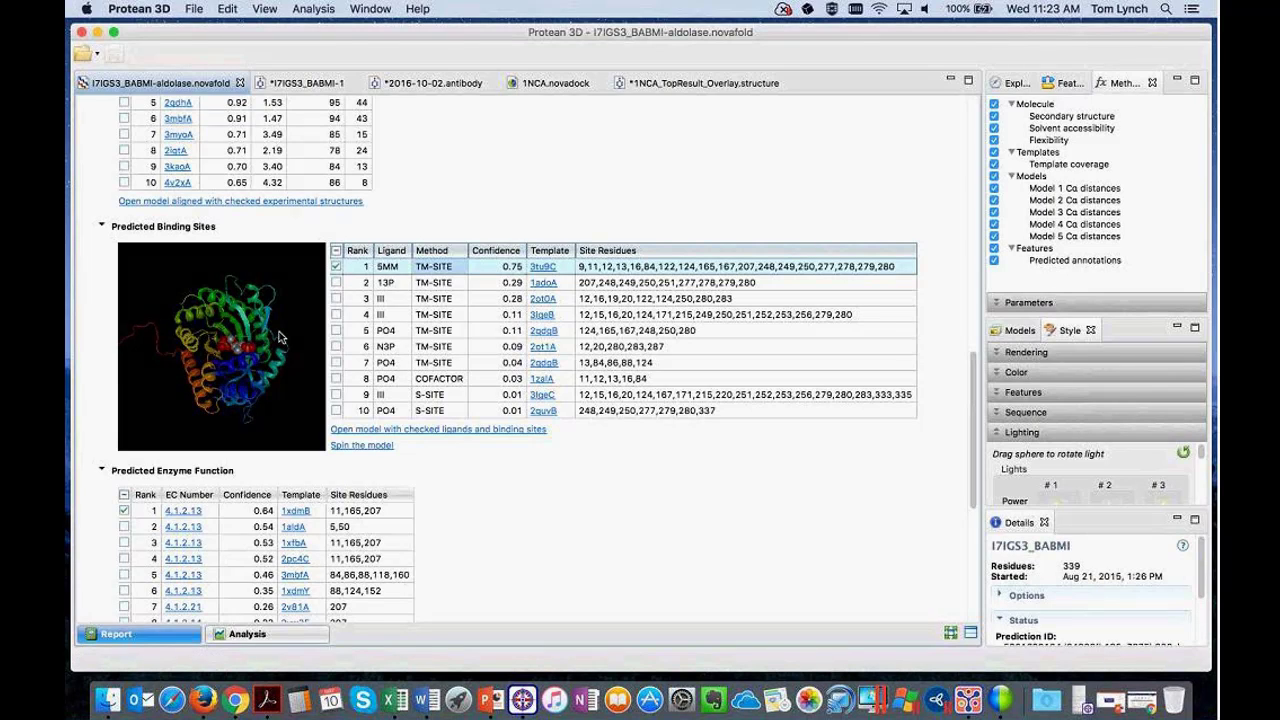
- Review the Predicted Enzyme Function table and the Predicted Protein Function GO terms at the end of Model 1's section
scroll(576, 492, "down", 3)
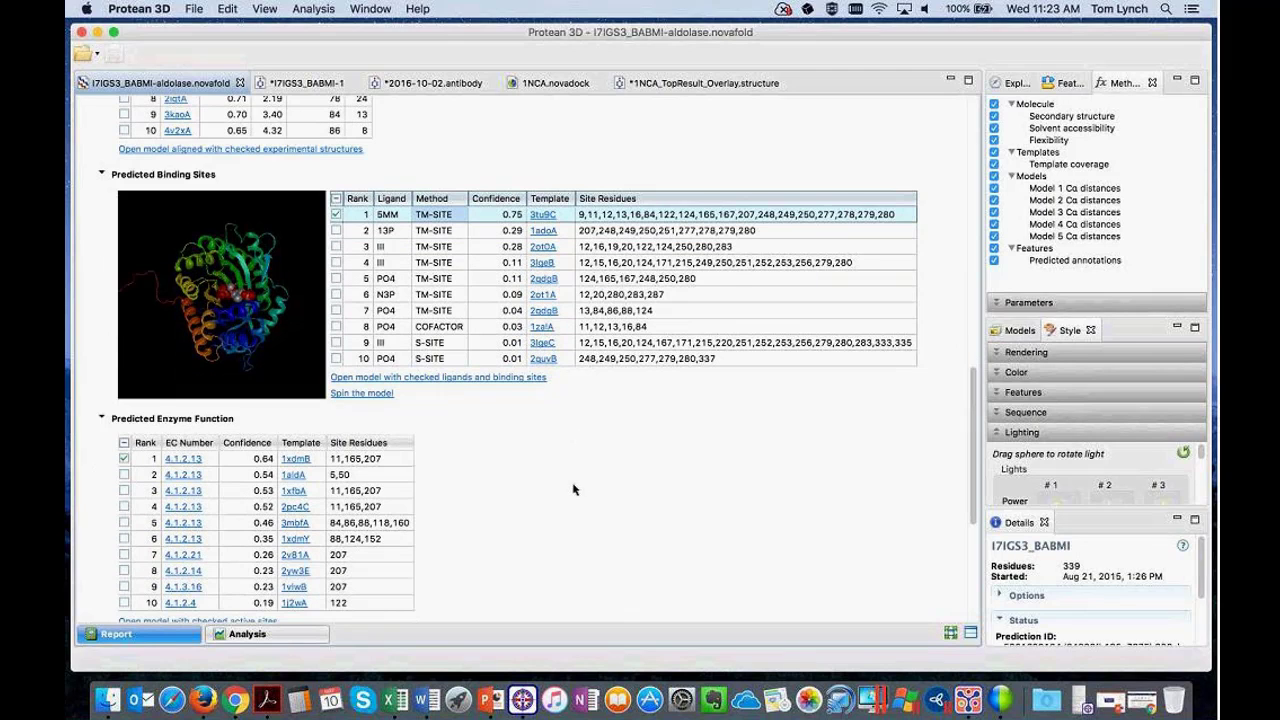
scroll(571, 466, "down", 4)
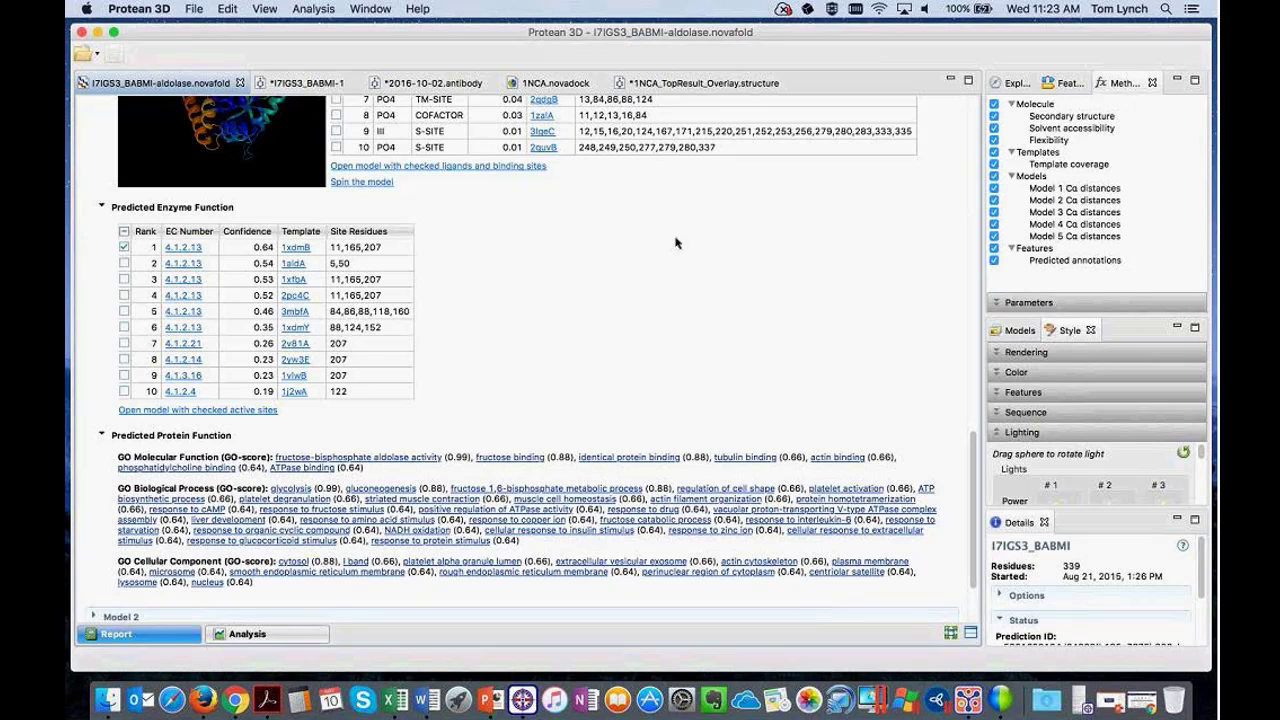
scroll(674, 246, "down", 3)
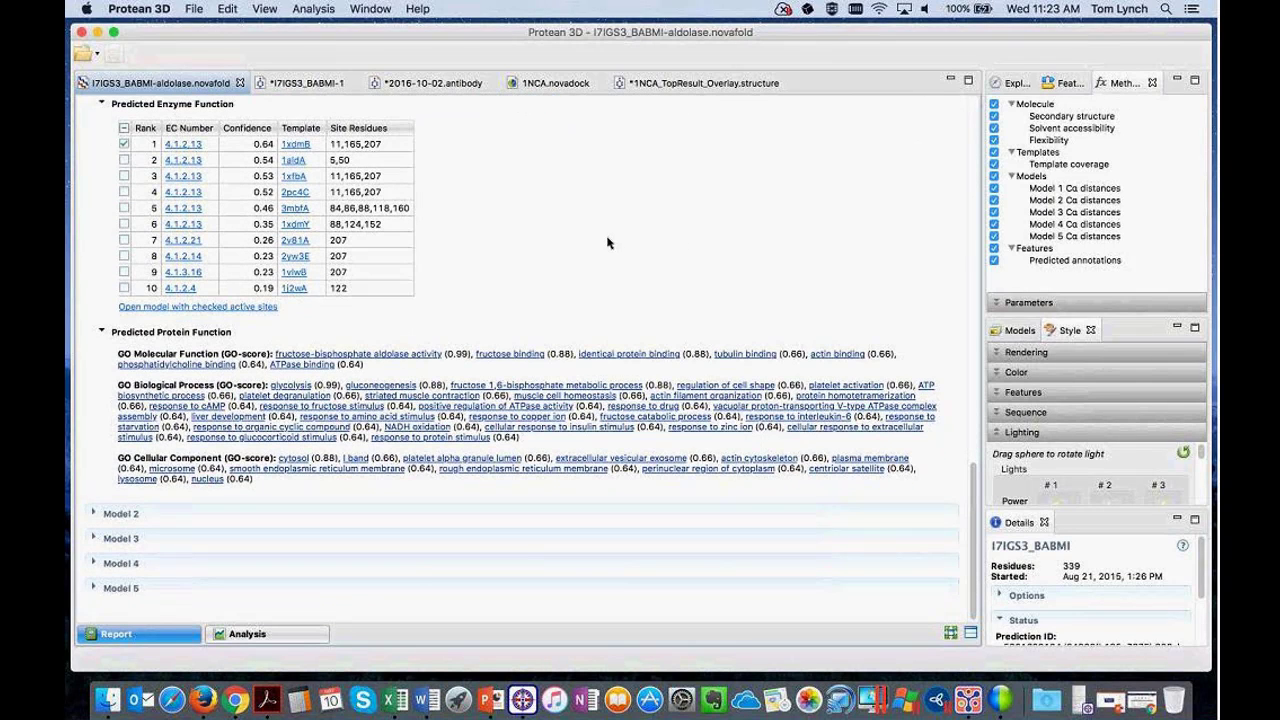
- View and rotate the structure in the I7IGS3_BABMI-1 document, and compare it with the binding site model in the NovaFold report
left_click(319, 86)
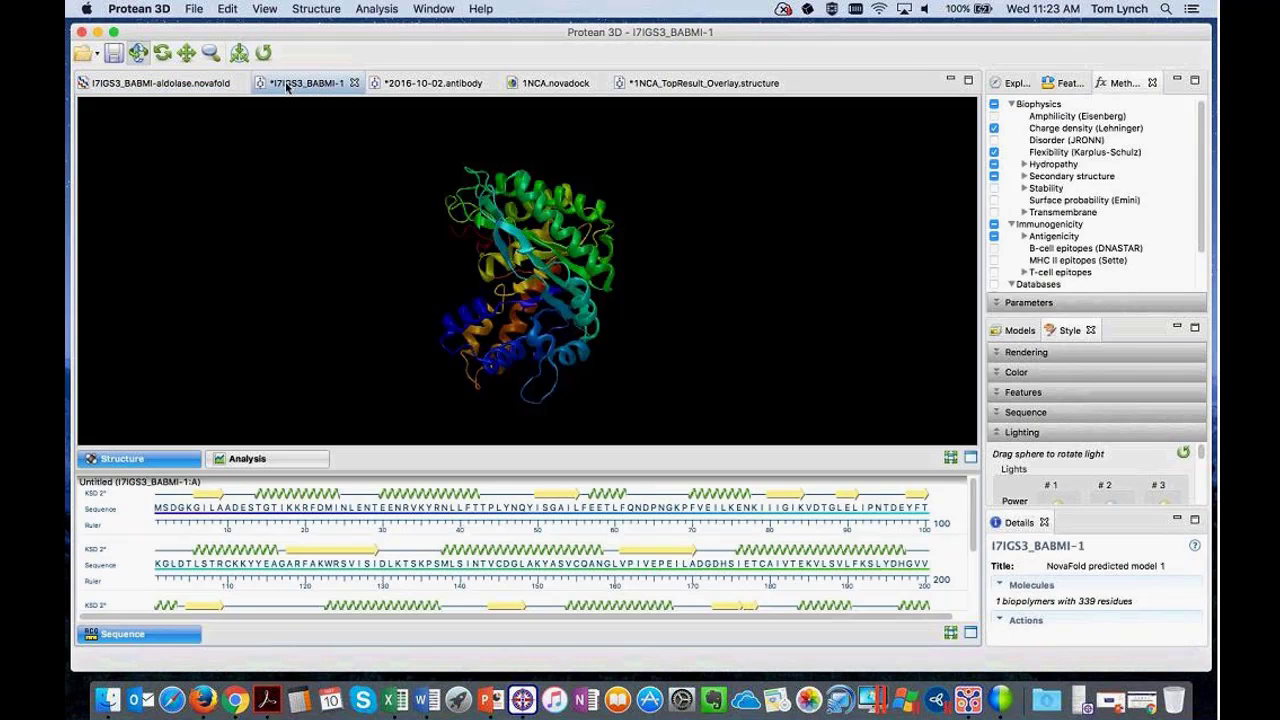
left_click_drag(481, 233, 603, 249)
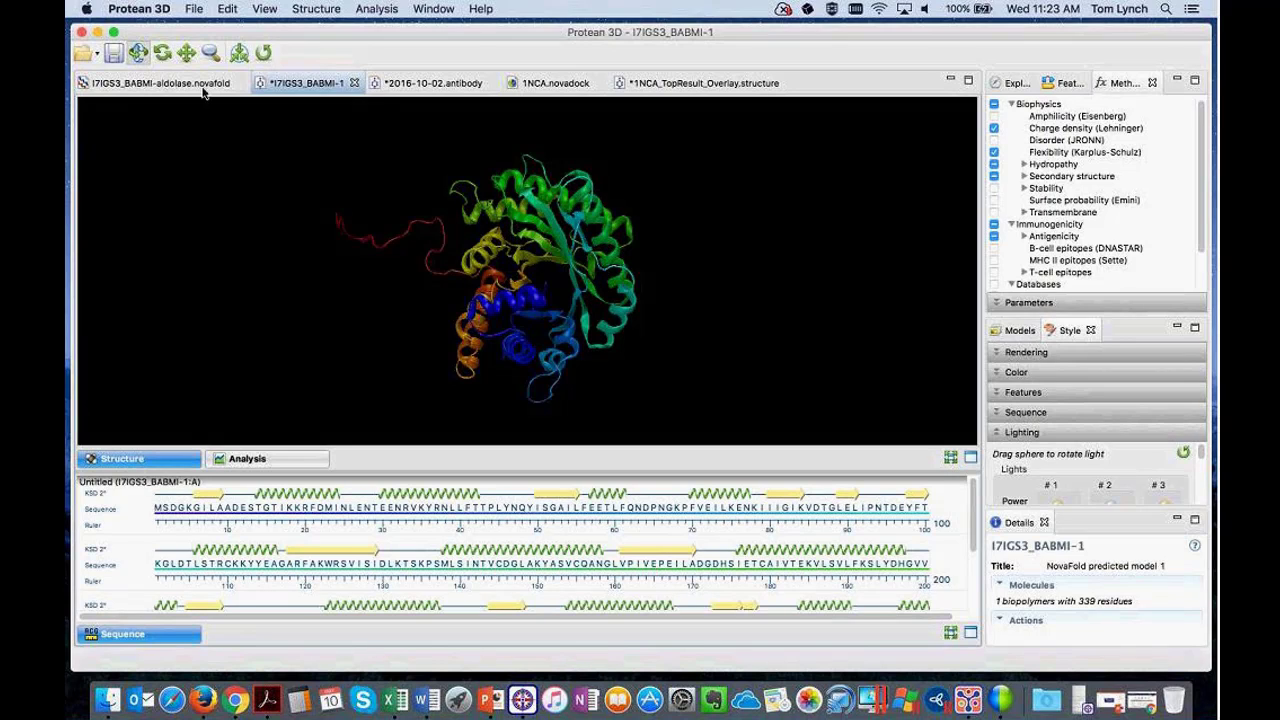
left_click(160, 83)
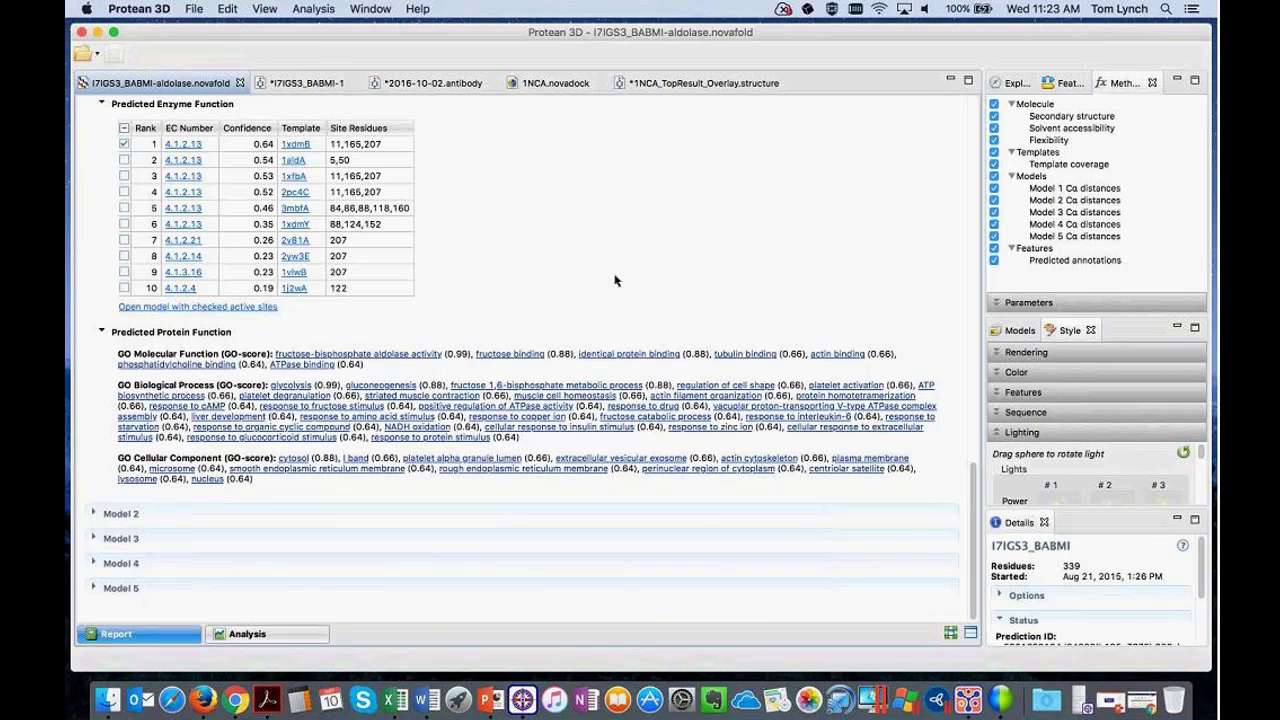
scroll(615, 280, "up", 5)
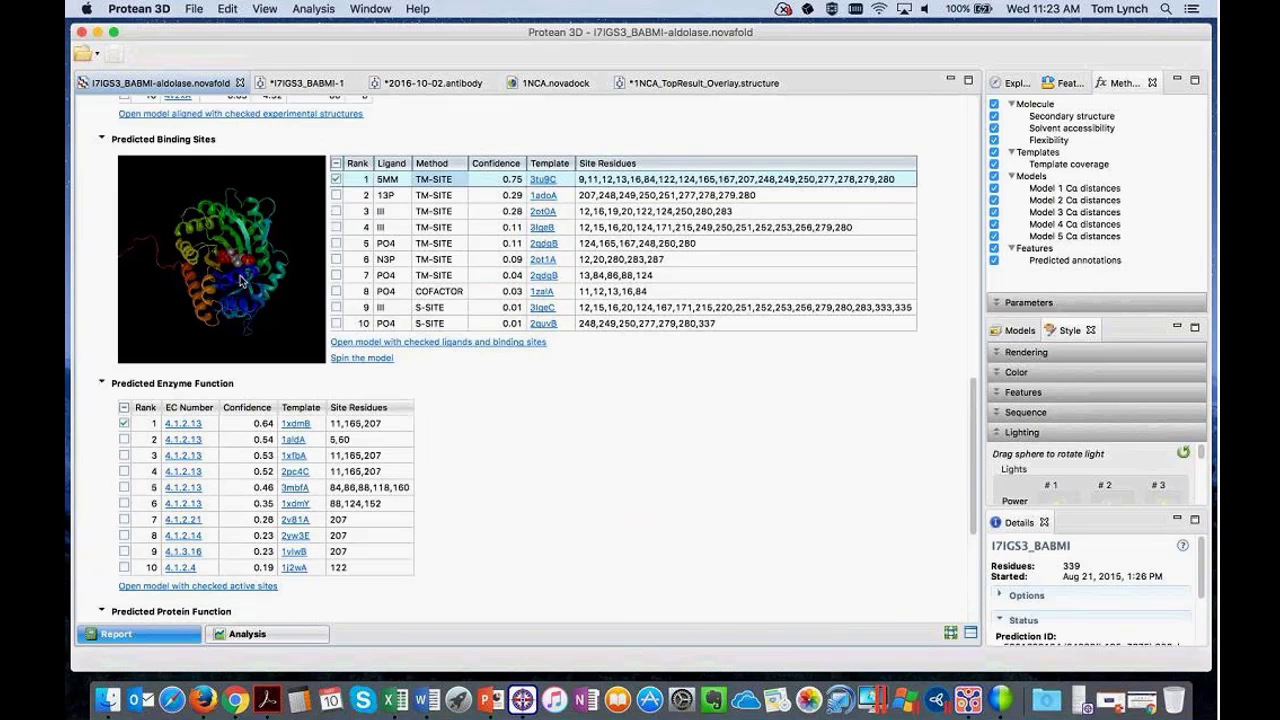
- Select the Jameson-Wolf antigenicity region at residues 106 to 114 in I7IGS3_BABMI-1's analysis tracks and view it on the structure
left_click(300, 86)
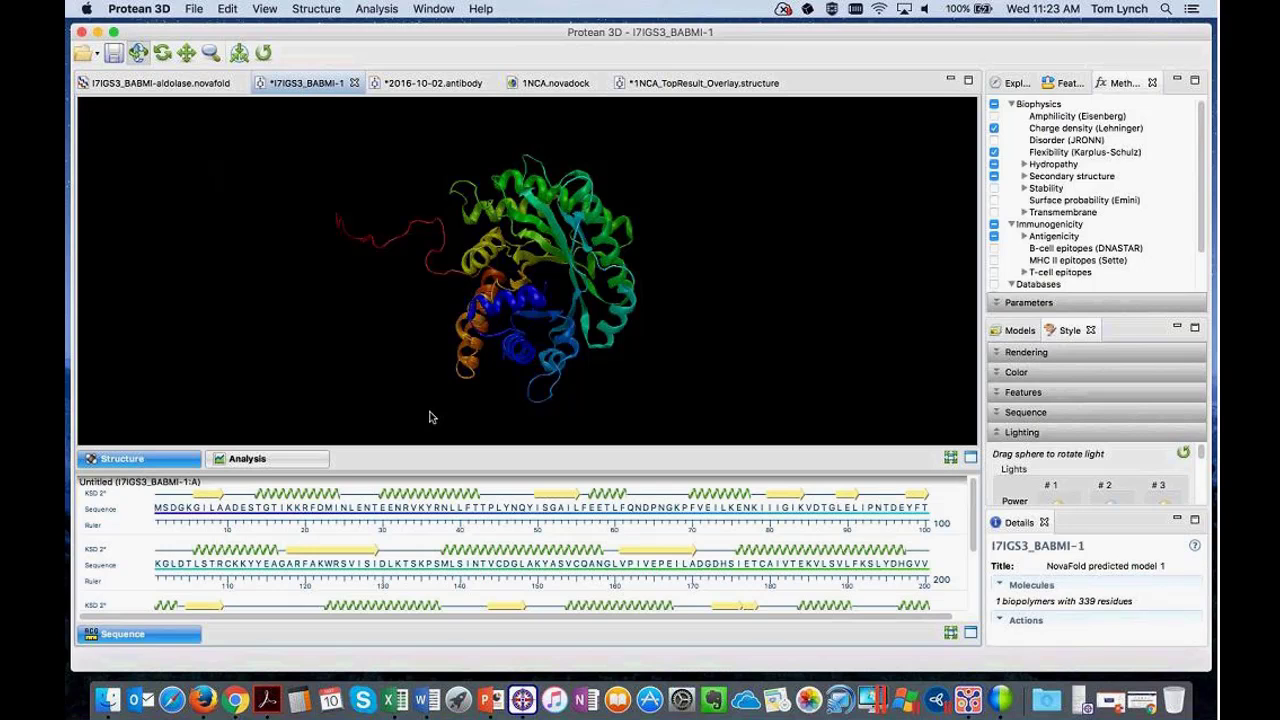
left_click(293, 458)
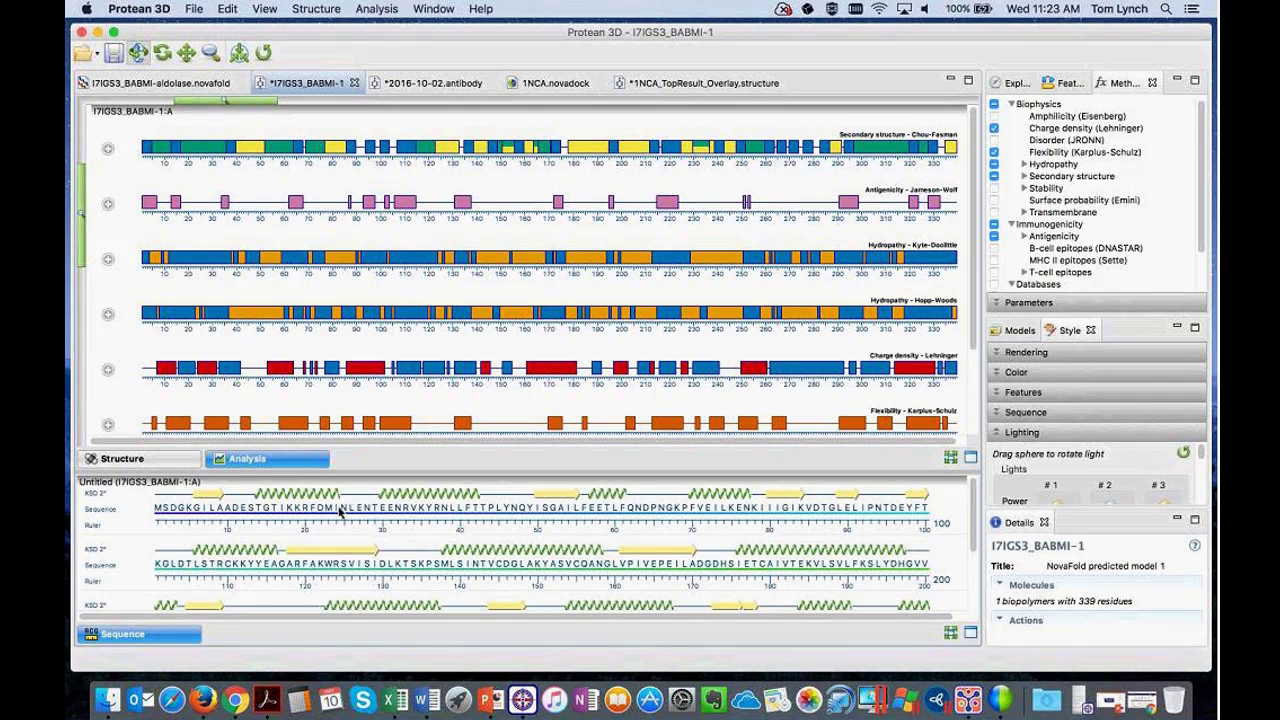
left_click(400, 203)
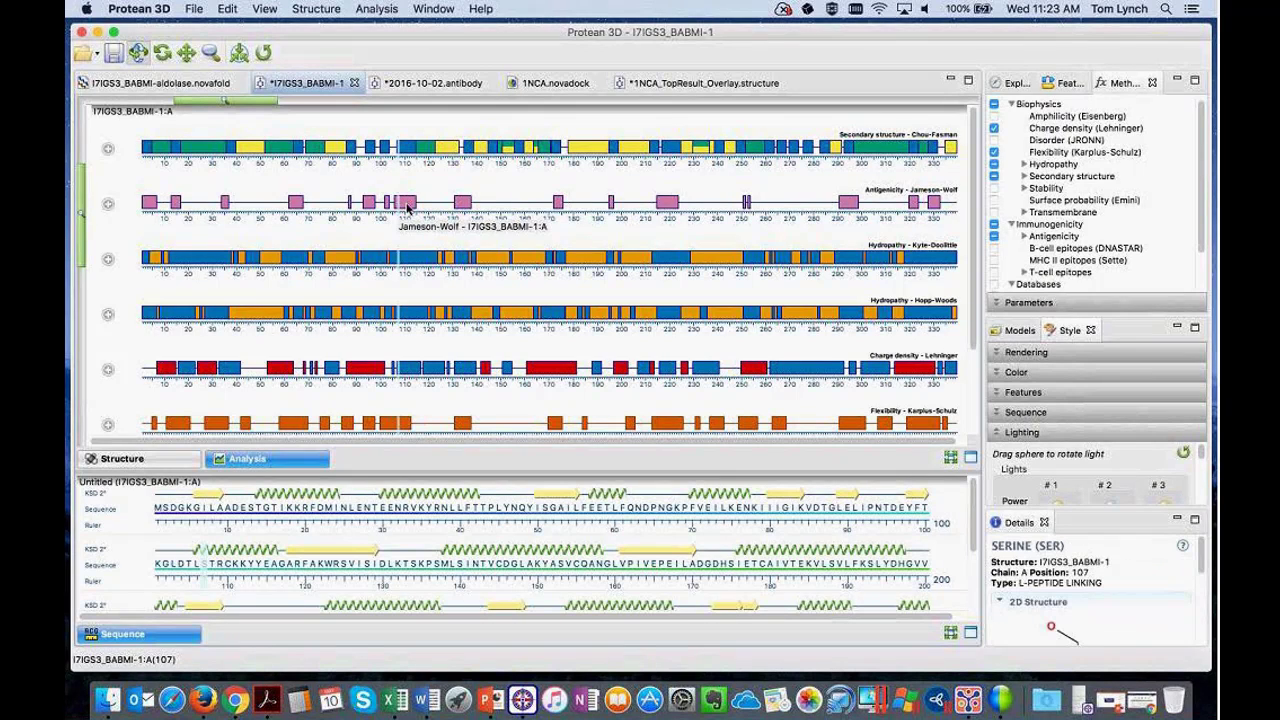
left_click(110, 459)
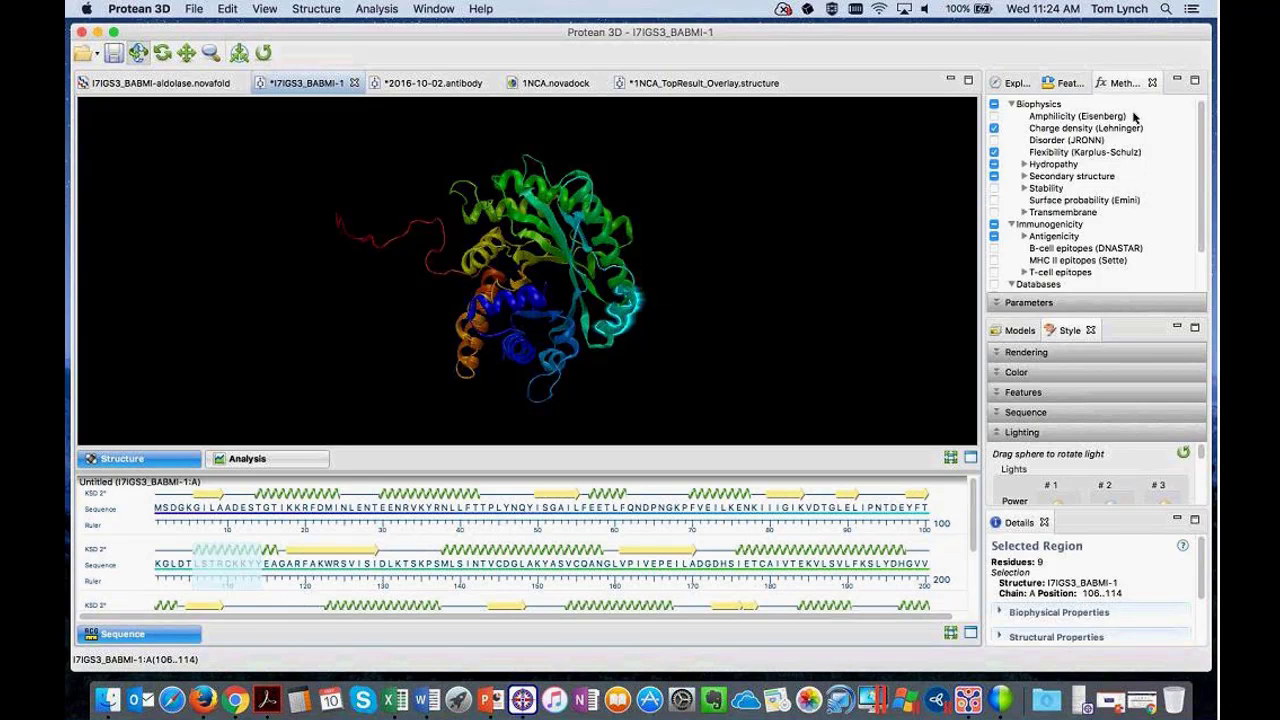
- Look through the available biophysics, immunogenicity and database methods, and show the features list for I7IGS3_BABMI-1
scroll(1118, 150, "down", 3)
scroll(1122, 188, "up", 3)
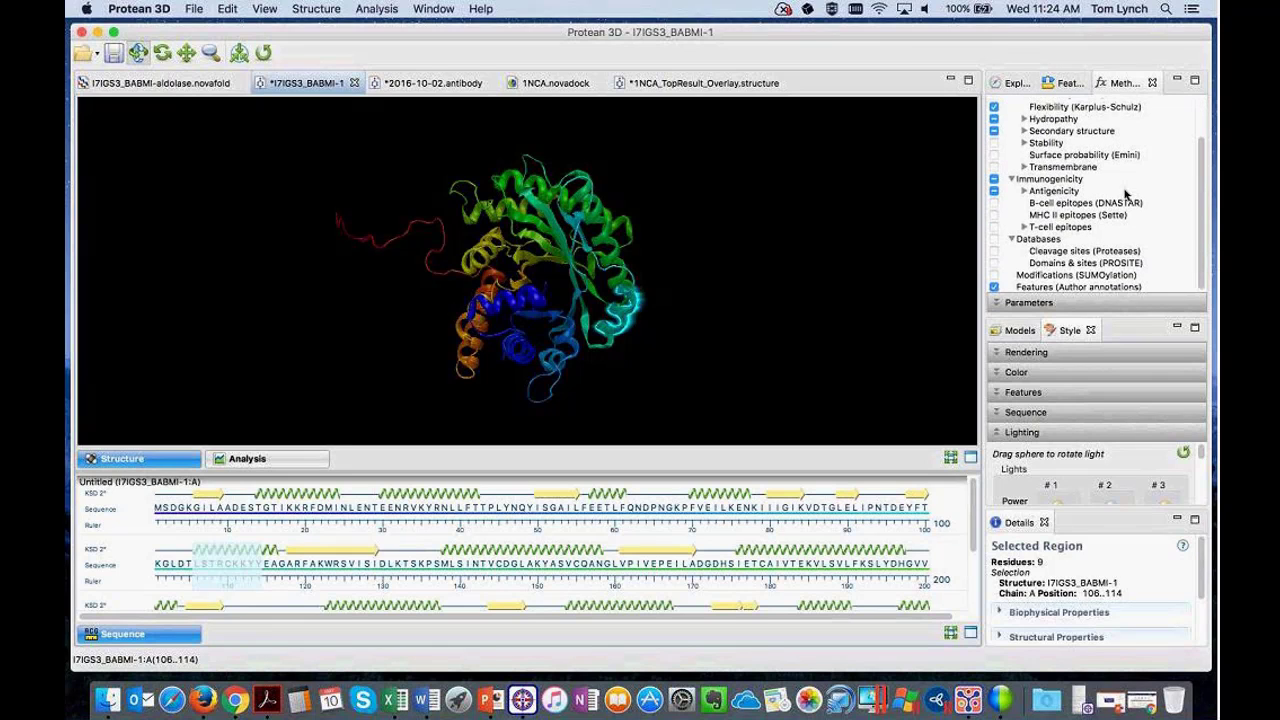
left_click(1066, 86)
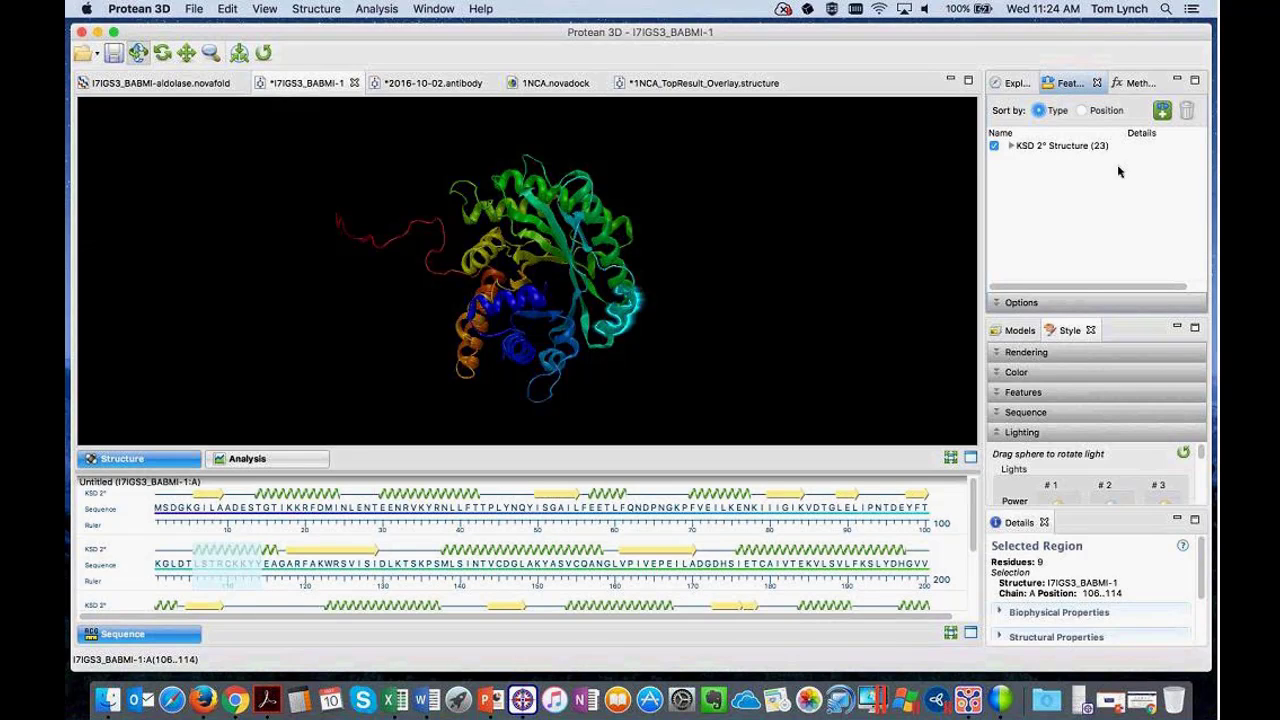
- Switch to the 2016-10-02.antibody document and rotate the predicted antibody to inspect its heavy and light chains
left_click(424, 85)
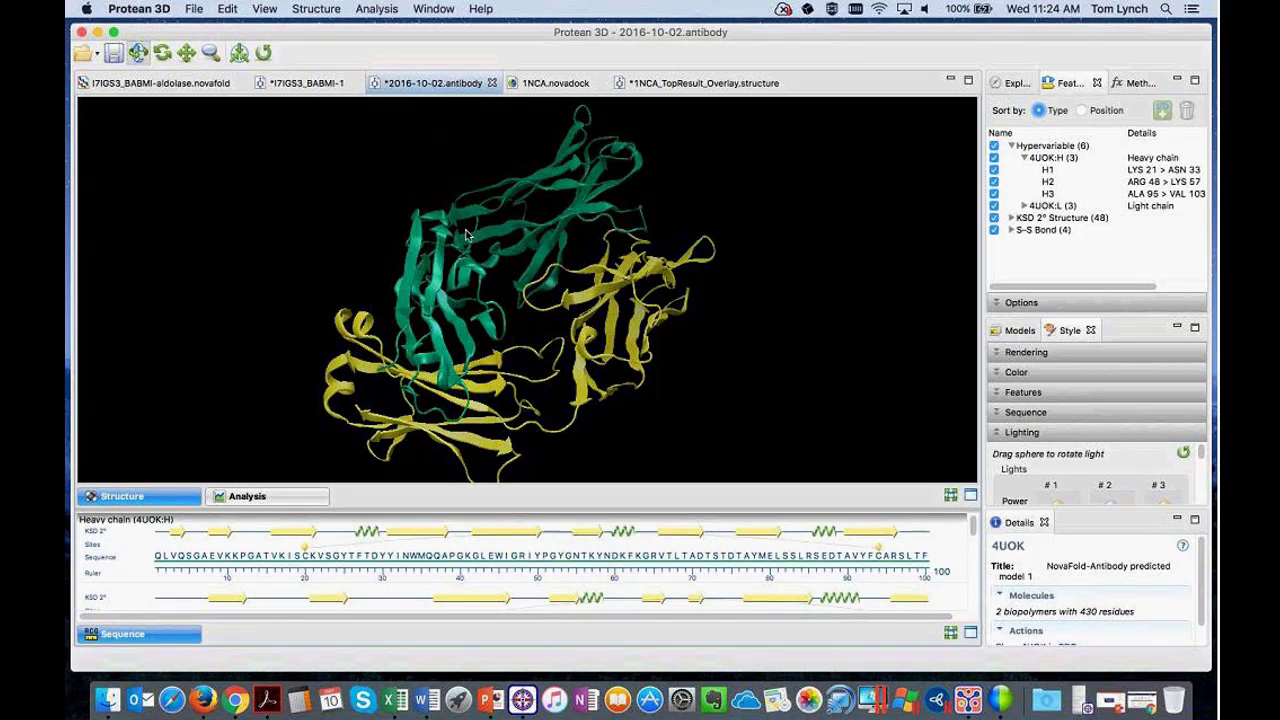
left_click_drag(554, 248, 464, 282)
left_click_drag(452, 332, 418, 278)
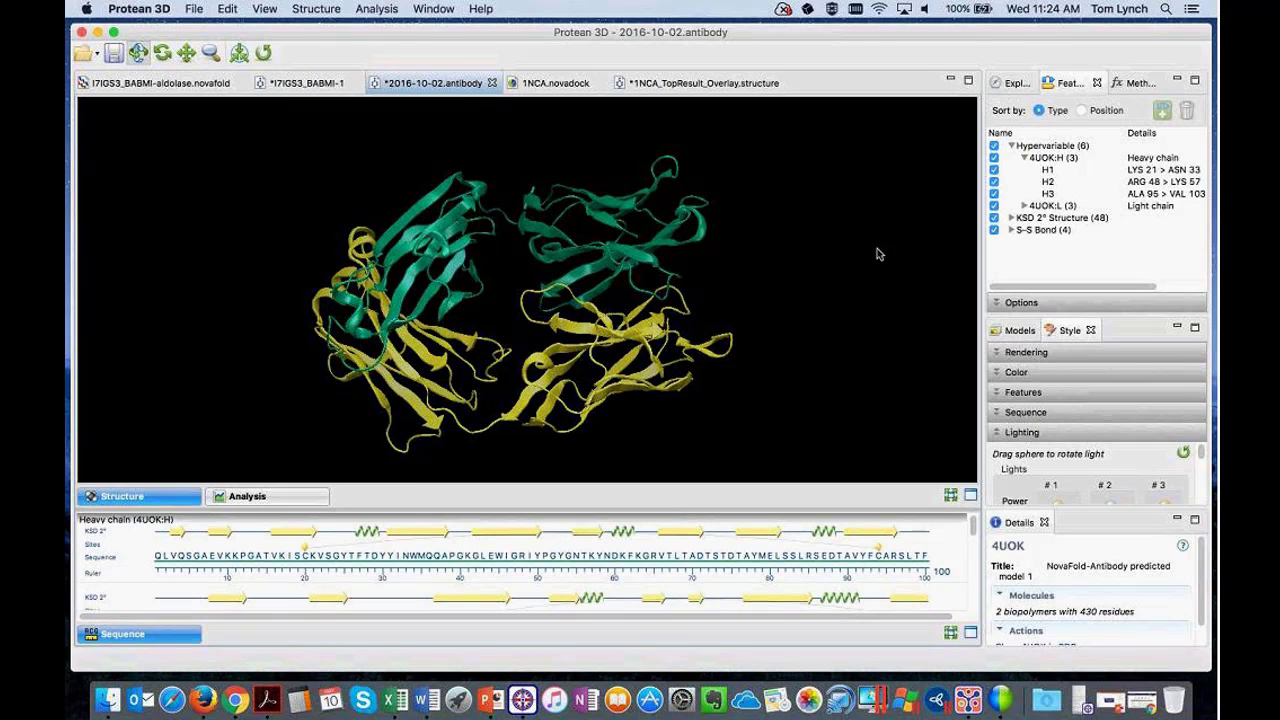
- Highlight hypervariable regions H1, H2, H3 and L1 in turn on the antibody structure, rotating it to examine their locations
left_click(1048, 171)
left_click_drag(710, 254, 680, 172)
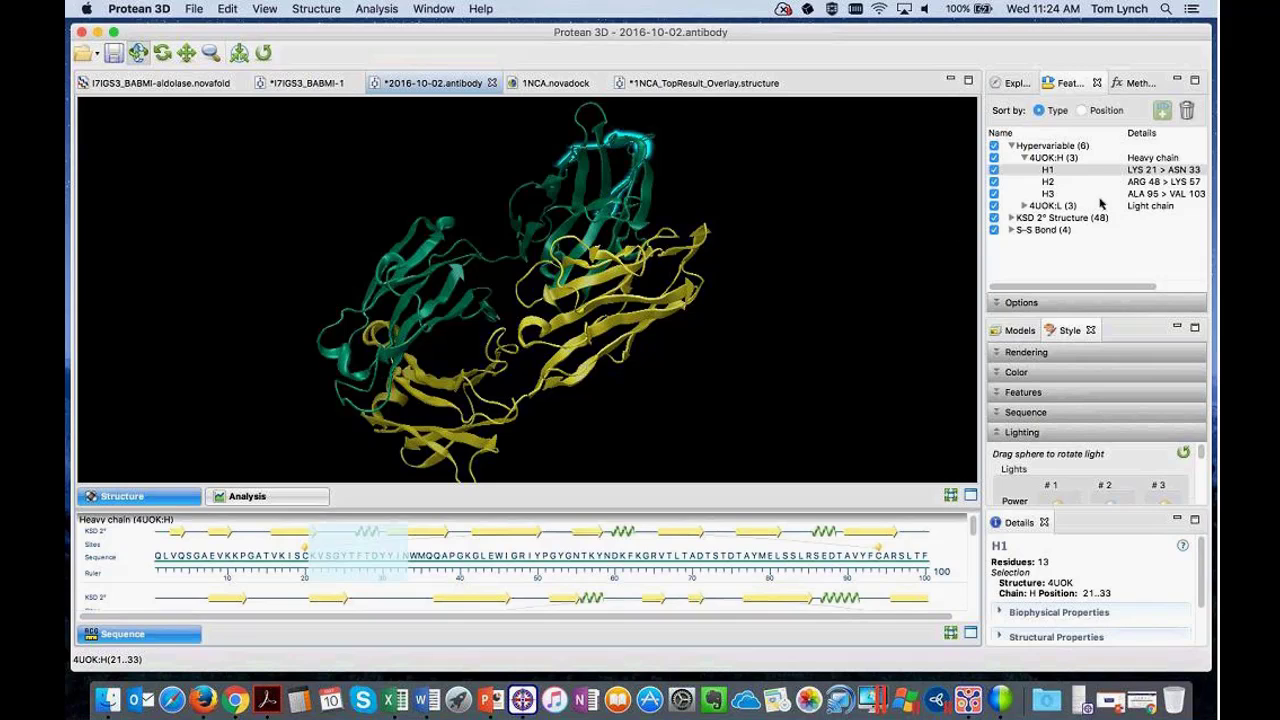
left_click(1025, 206)
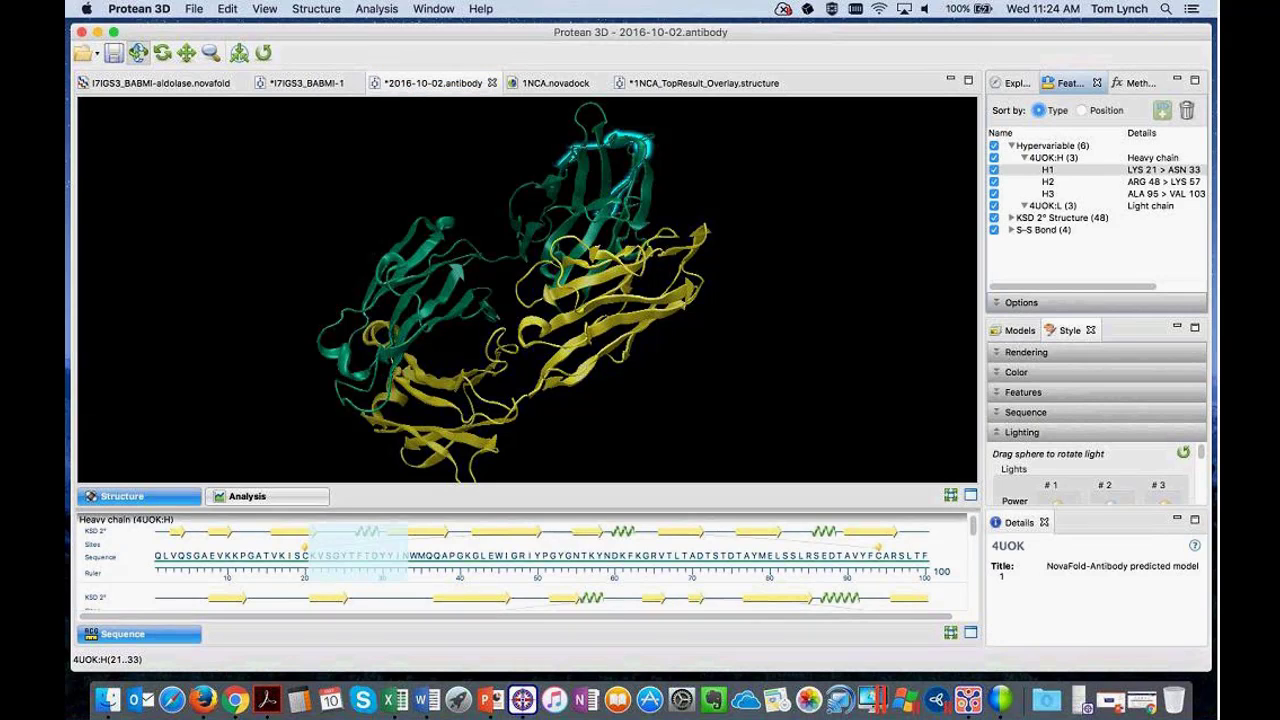
left_click(1048, 183)
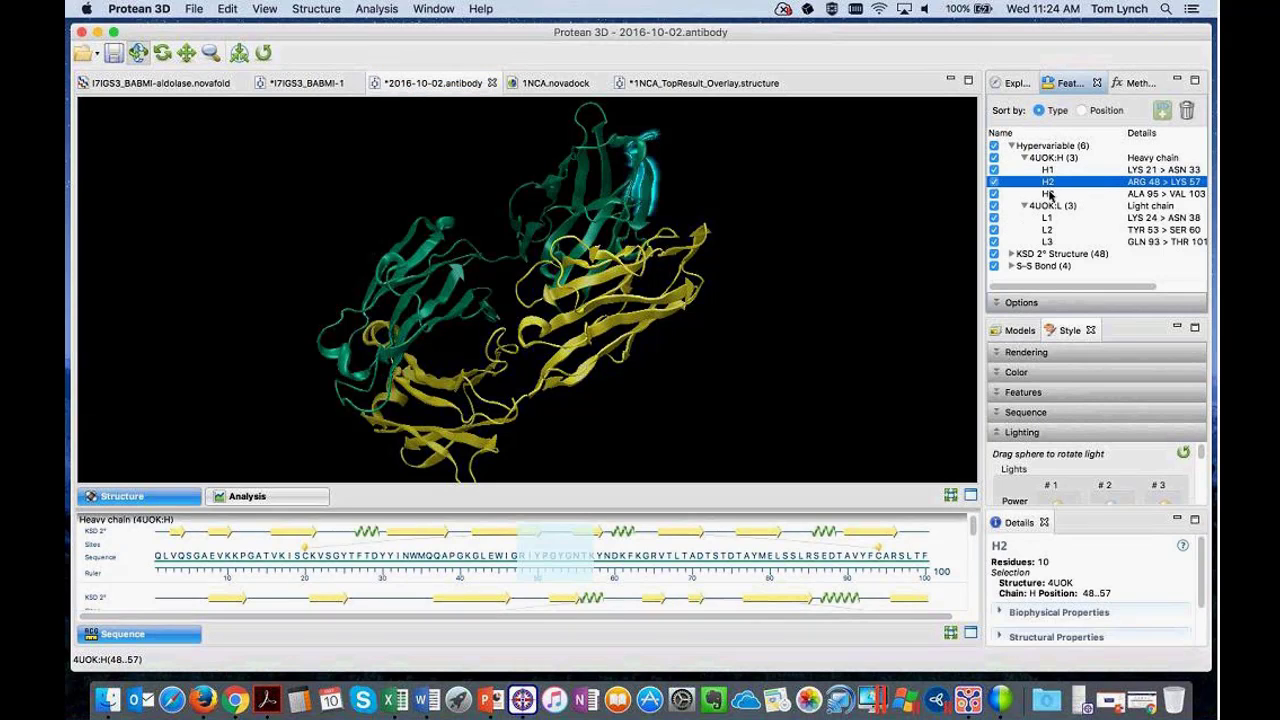
left_click(1048, 194)
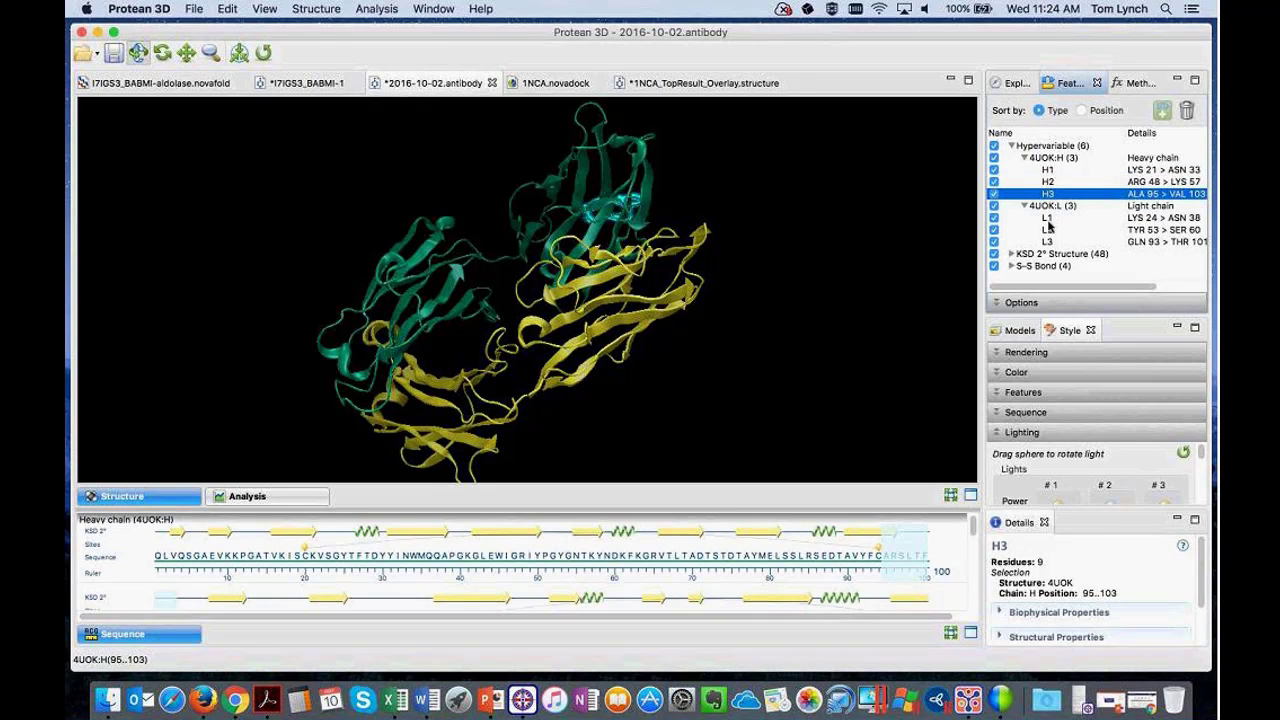
left_click(1047, 218)
left_click_drag(560, 265, 733, 296)
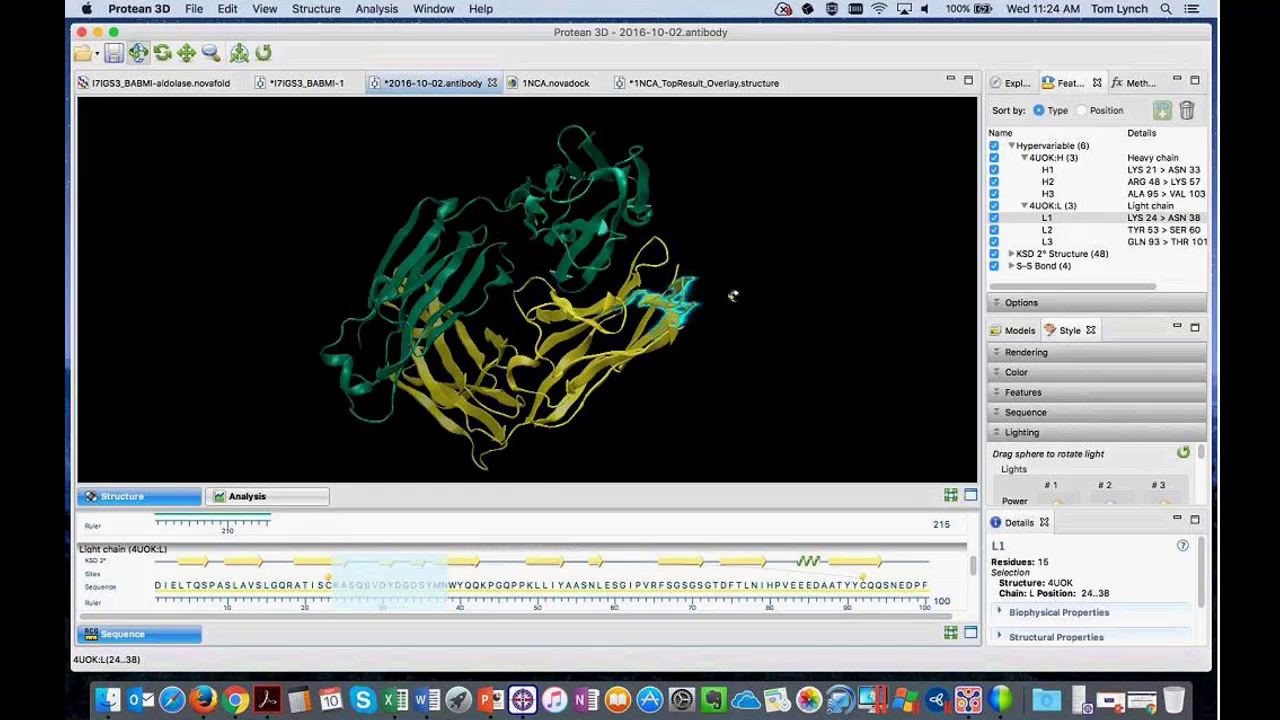
- Select the heavy chain's H3 region and render its side chains as Ball and stick
left_click(1075, 194)
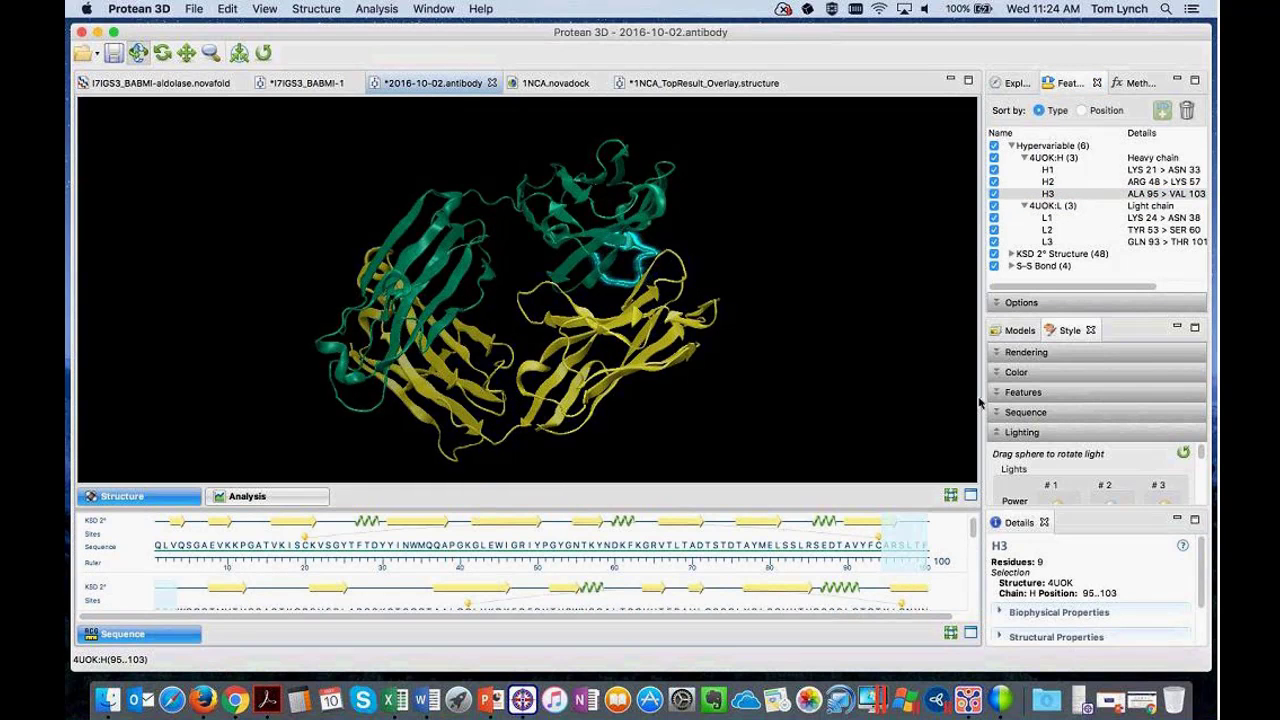
left_click(1030, 352)
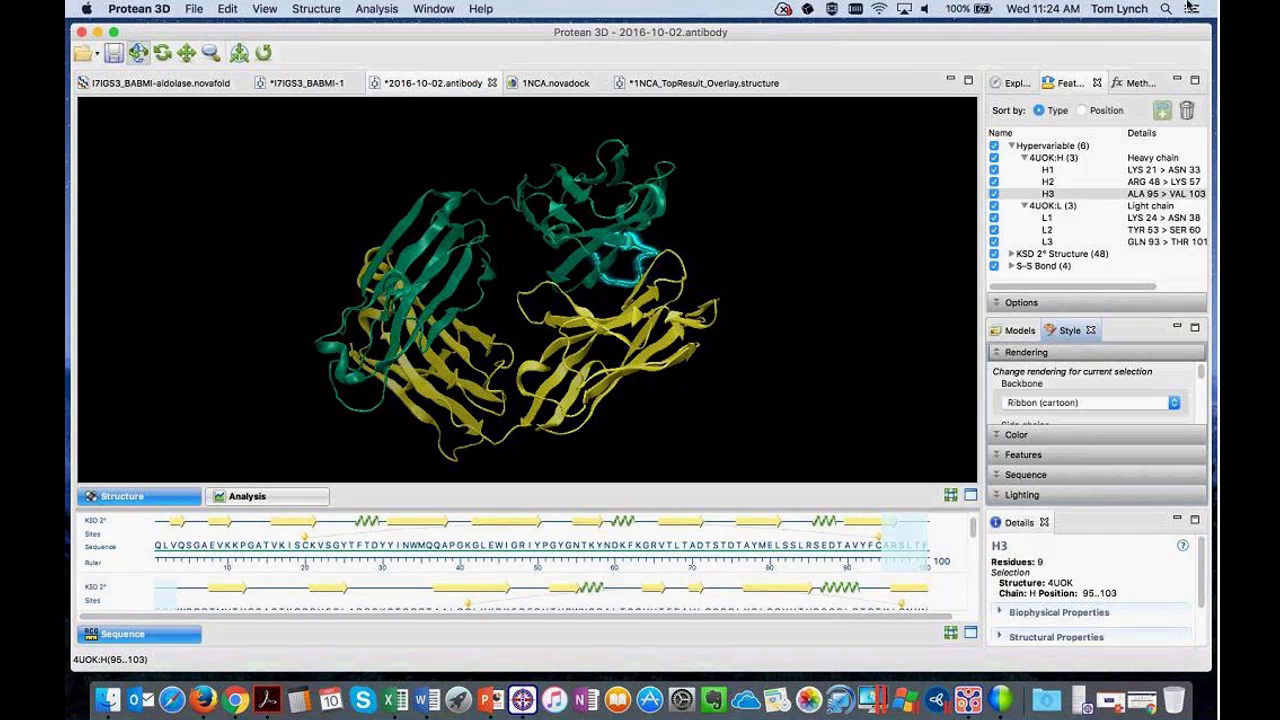
left_click(1176, 523)
left_click(1027, 446)
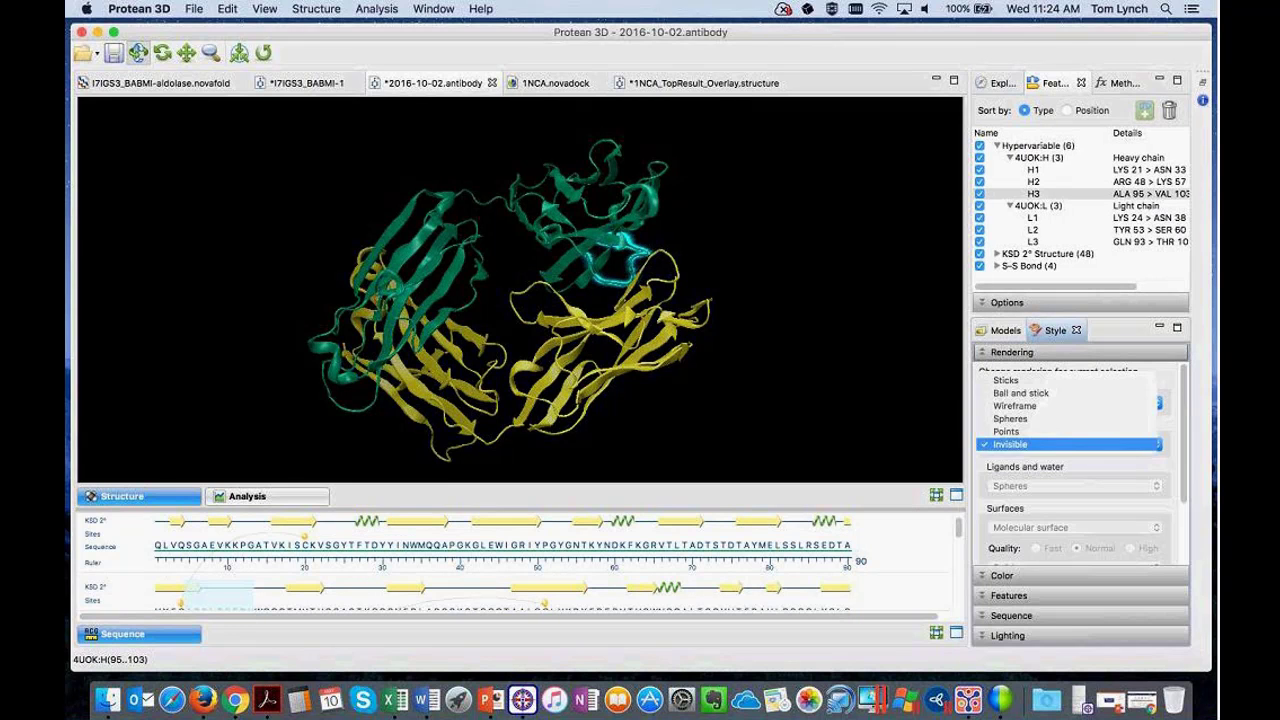
left_click(1022, 393)
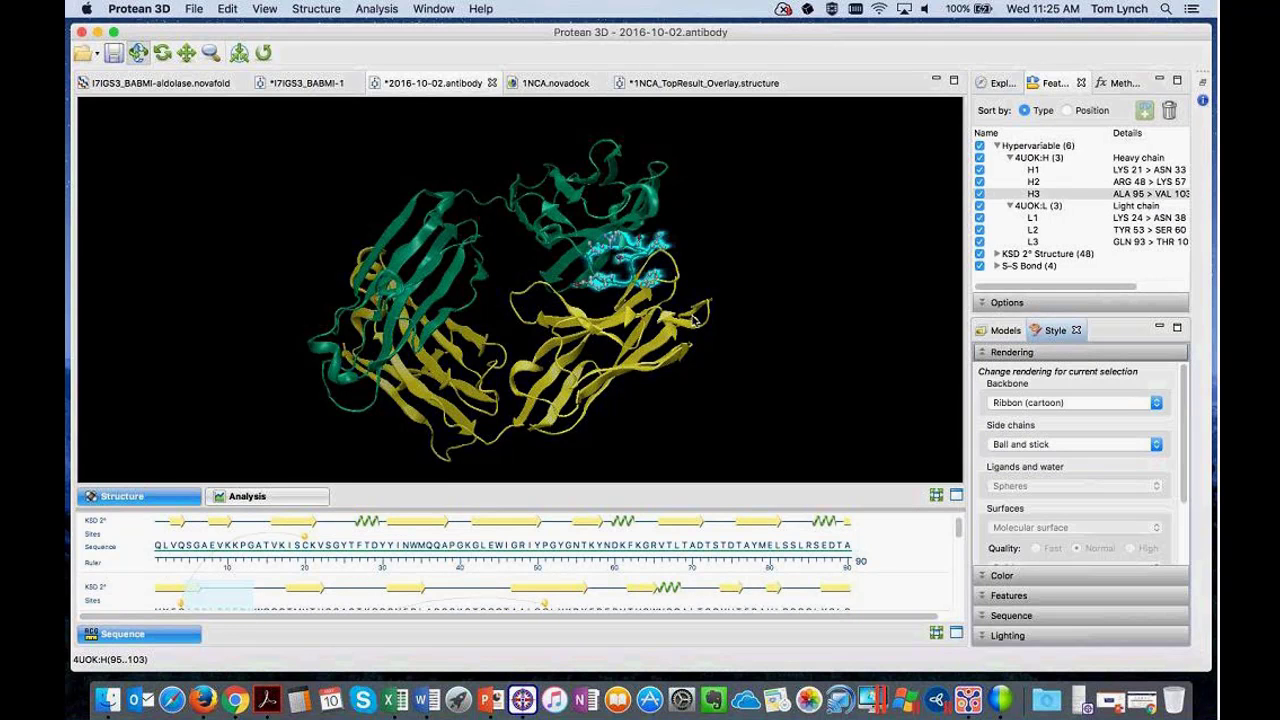
- Rotate the antibody to inspect the H3 side chains, reselect the heavy chain's H3 region and centre the view on it
left_click(733, 244)
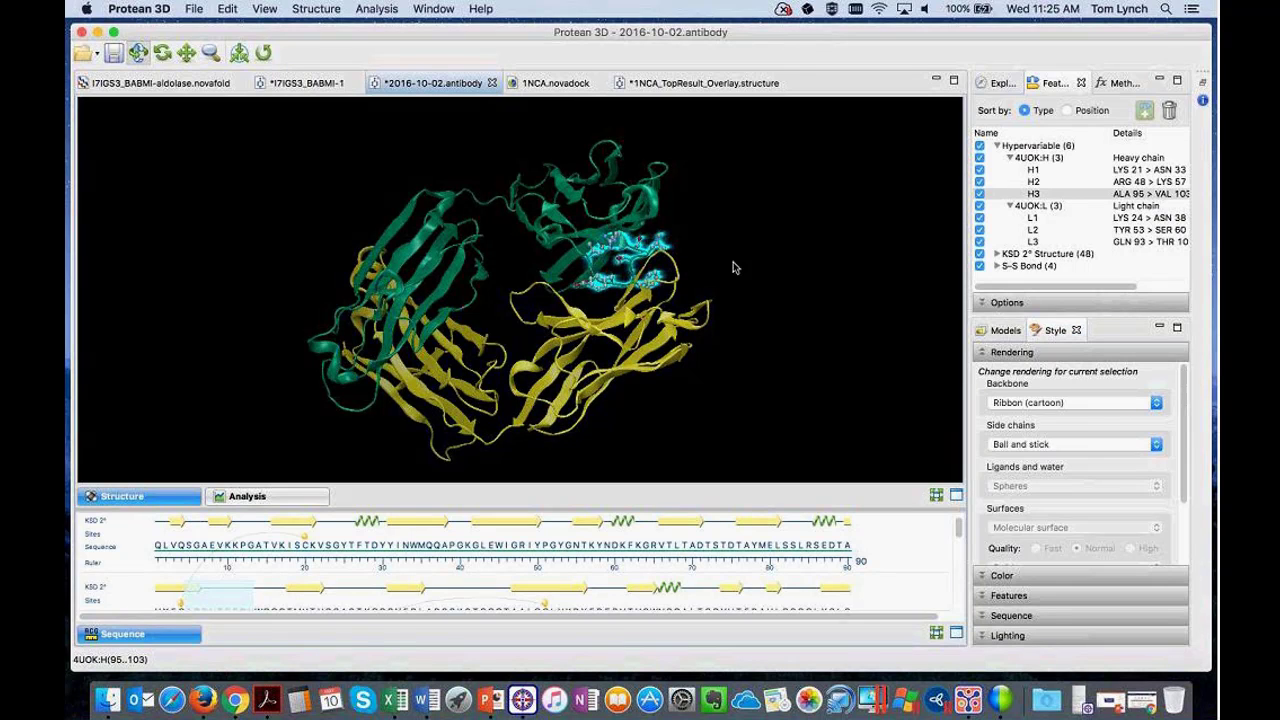
left_click(733, 267)
left_click_drag(733, 267, 630, 255)
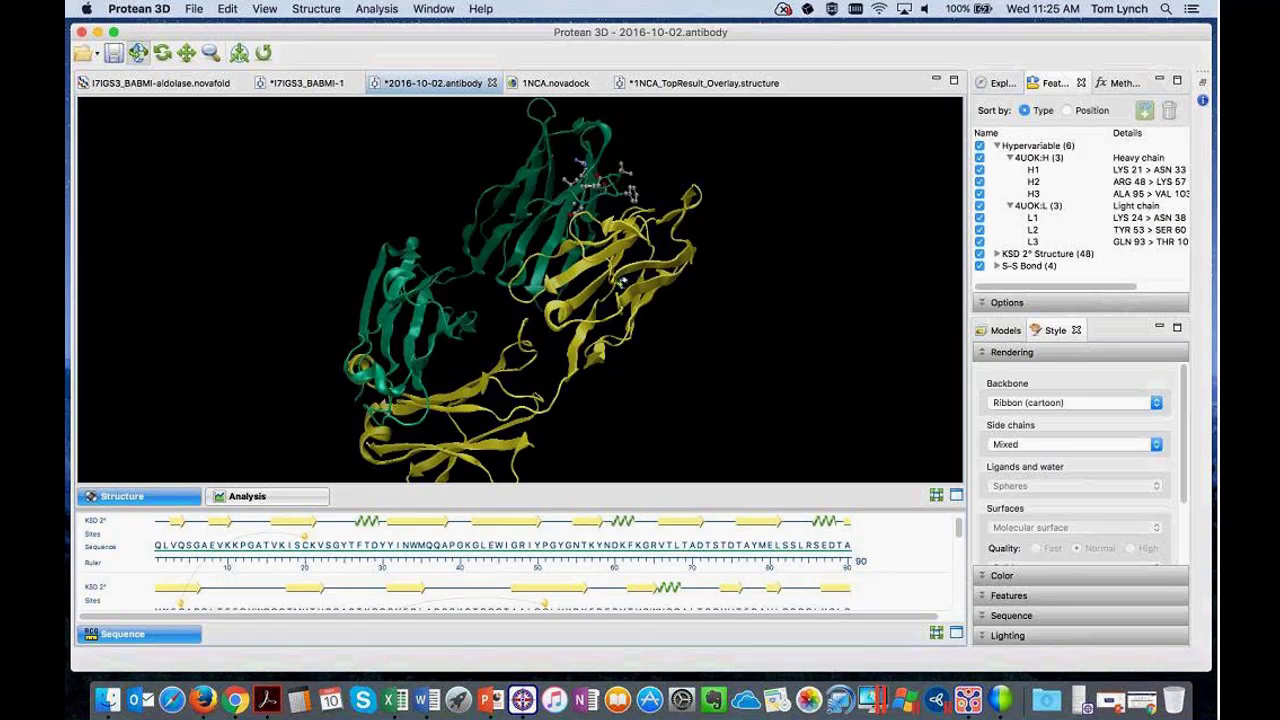
scroll(617, 264, "up", 3)
scroll(617, 264, "up", 5)
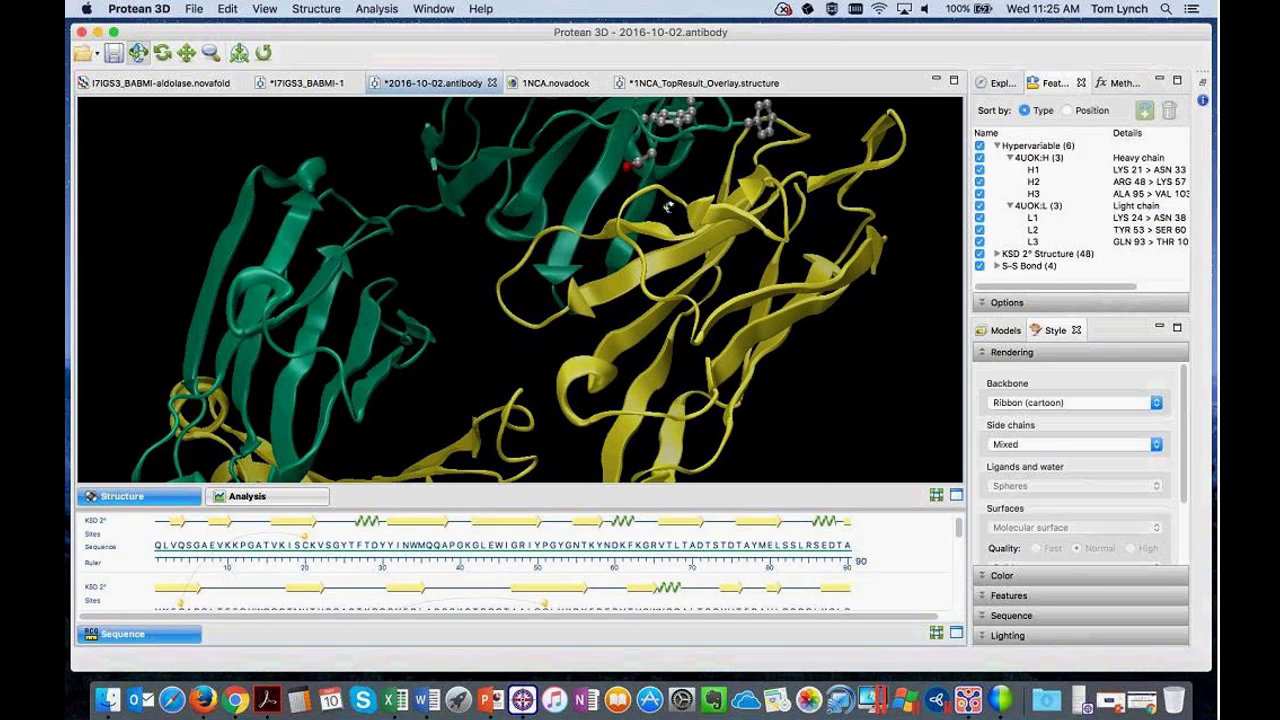
left_click(1043, 193)
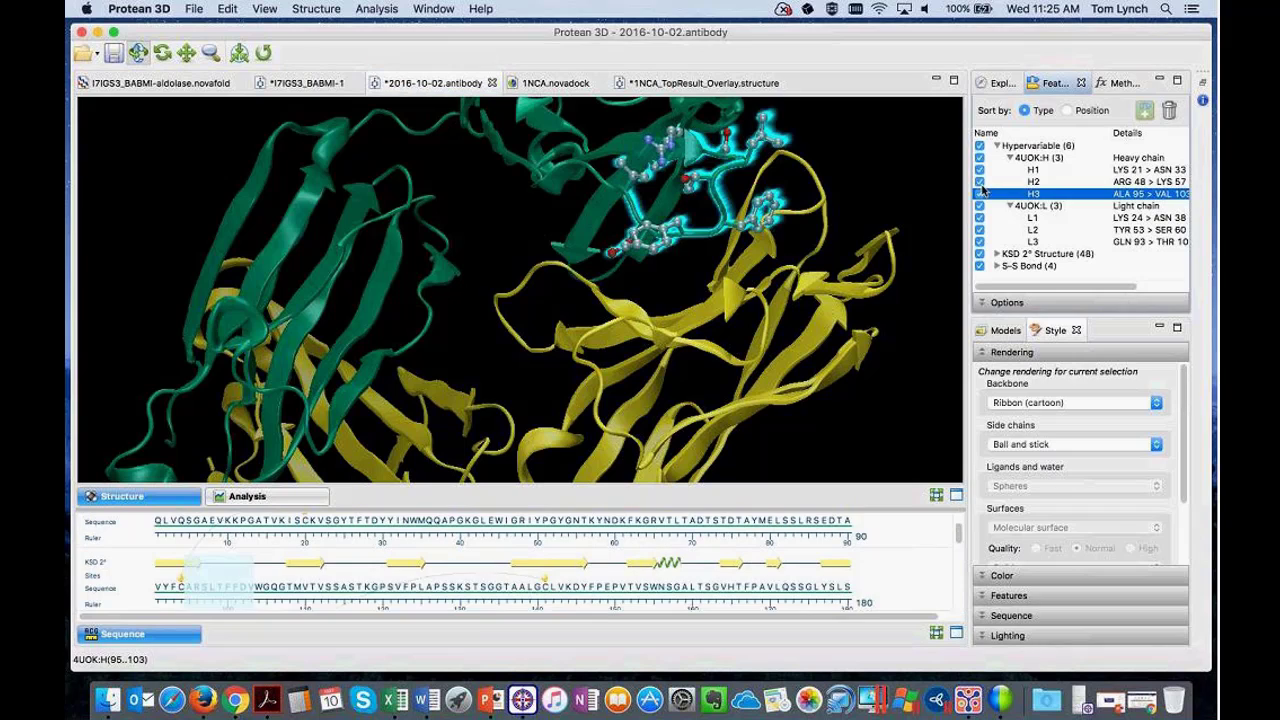
left_click(238, 55)
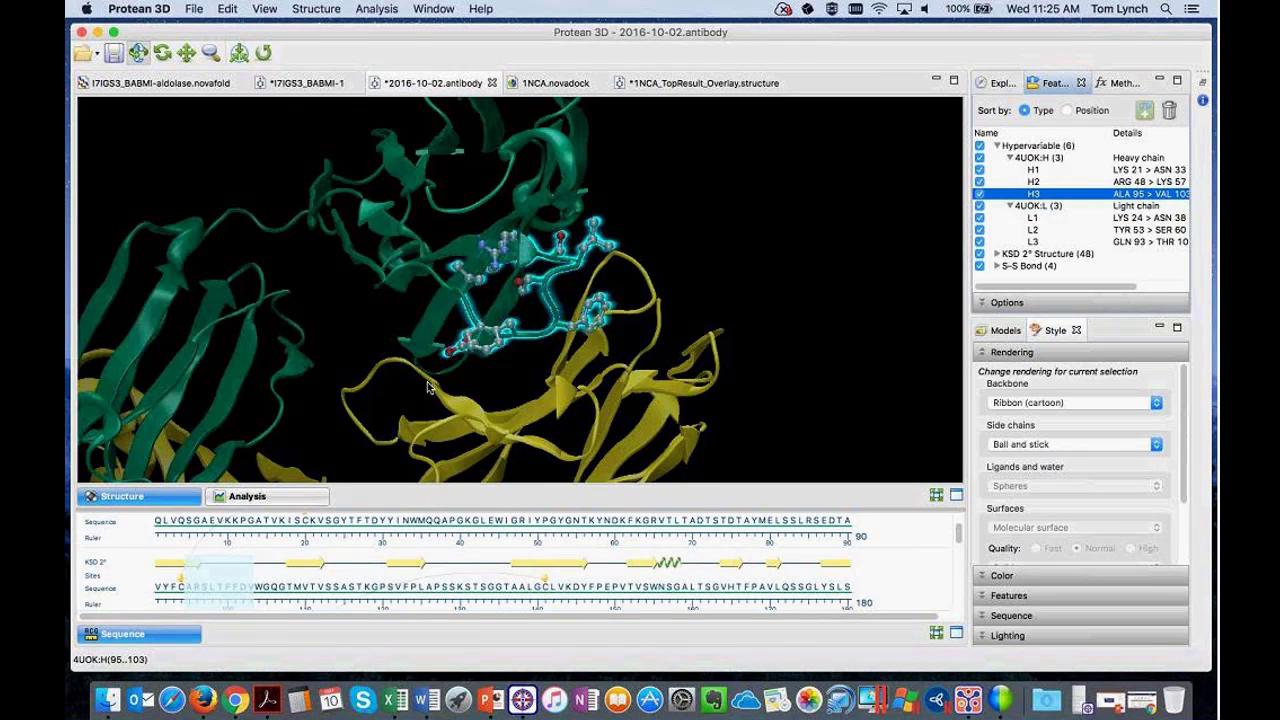
- Examine the H3 loop's ball-and-stick side chains close up from several angles, and clear the selection
scroll(416, 380, "up", 2)
scroll(416, 380, "up", 3)
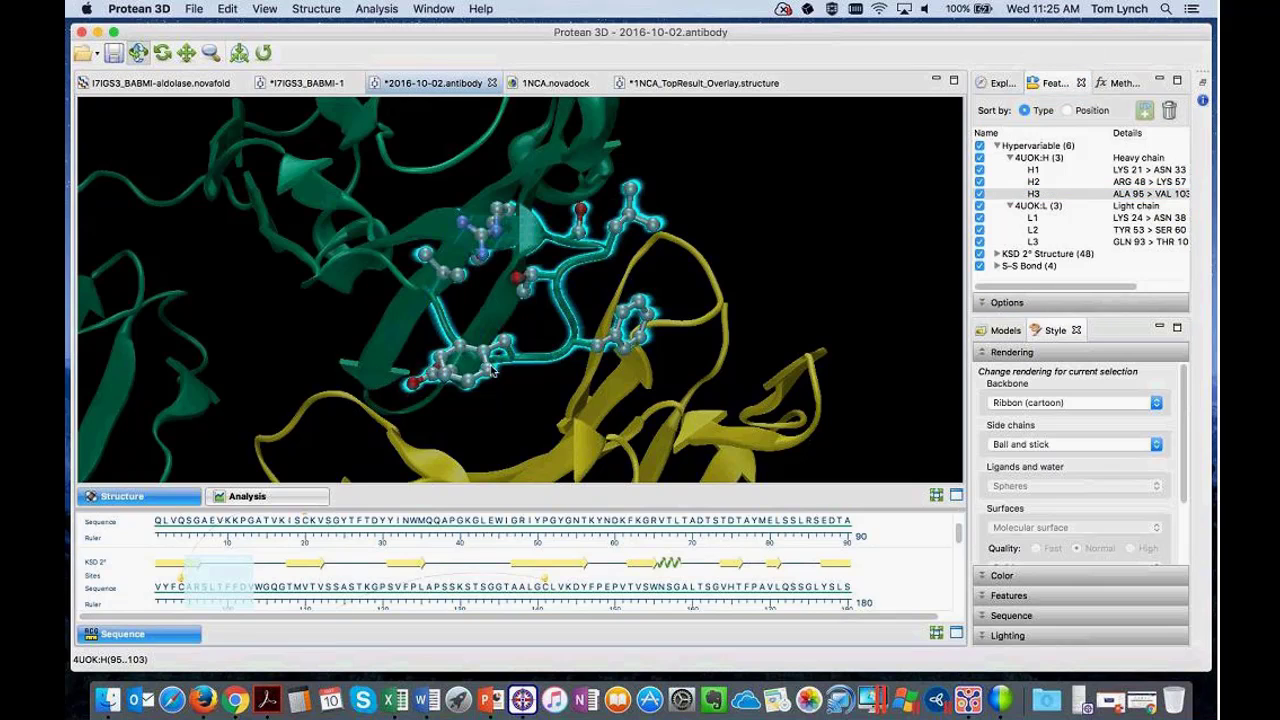
scroll(543, 300, "up", 2)
left_click_drag(543, 300, 251, 363)
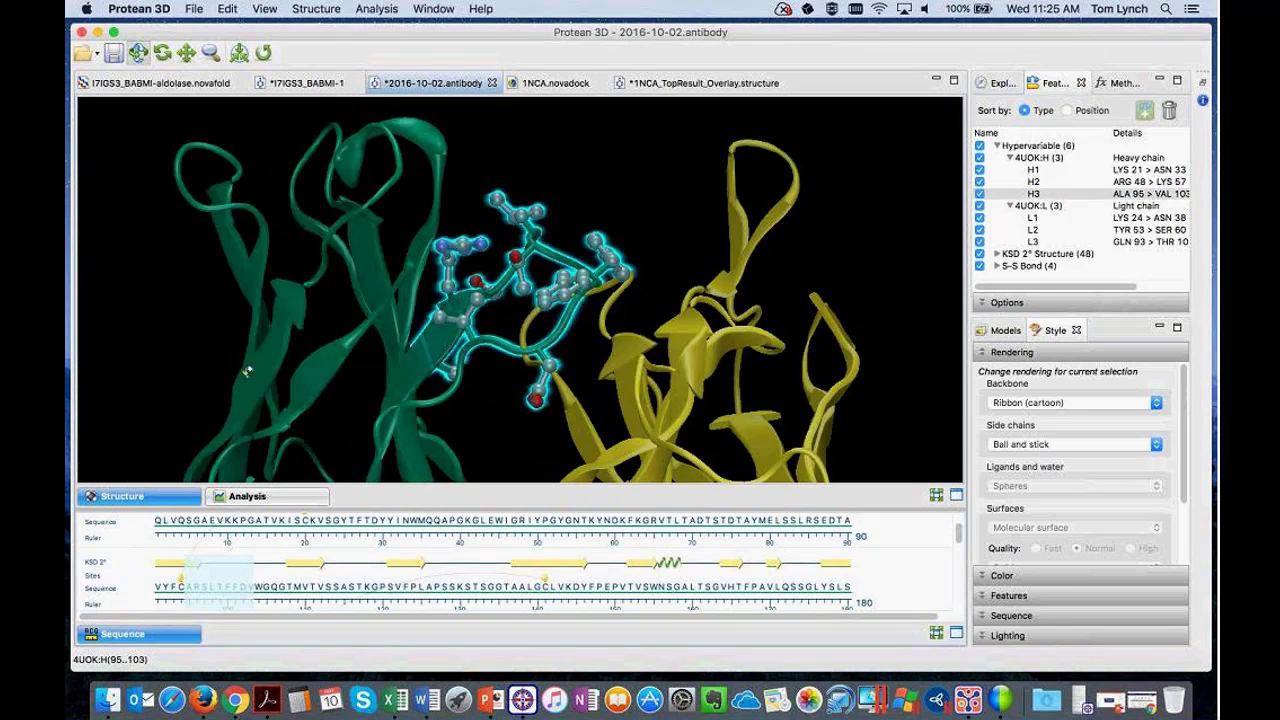
left_click_drag(643, 200, 594, 167)
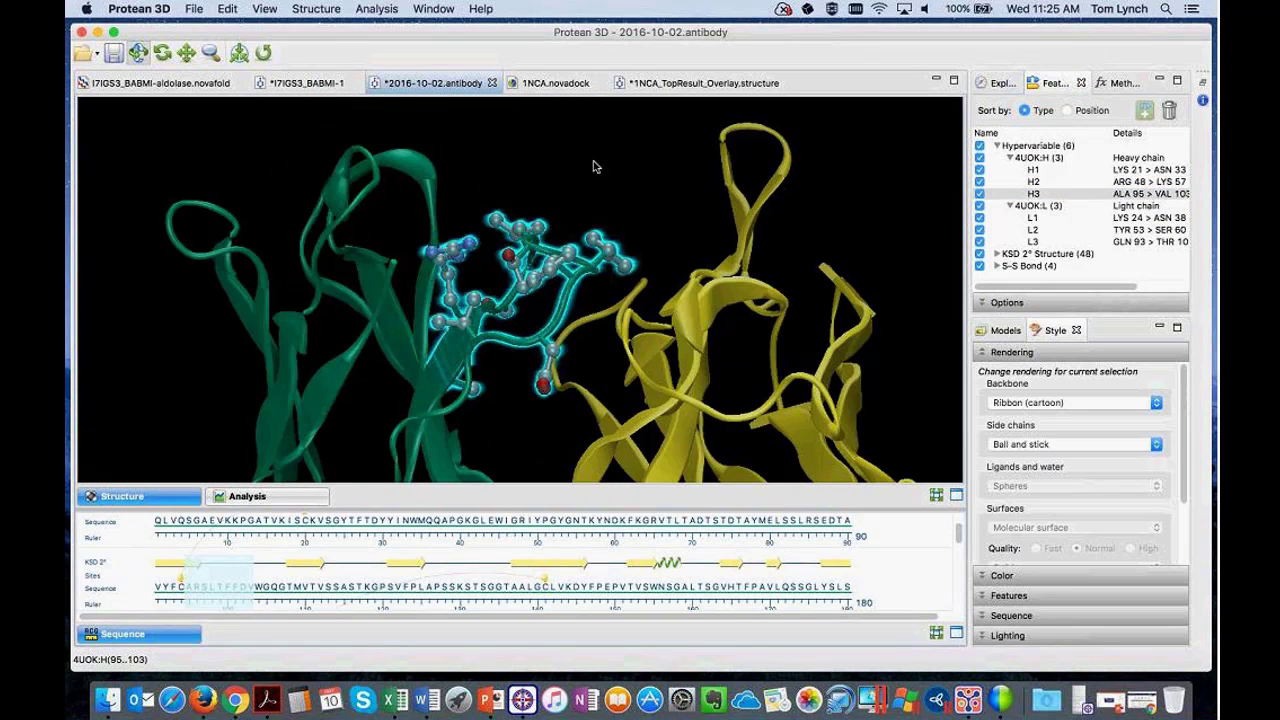
left_click(600, 164)
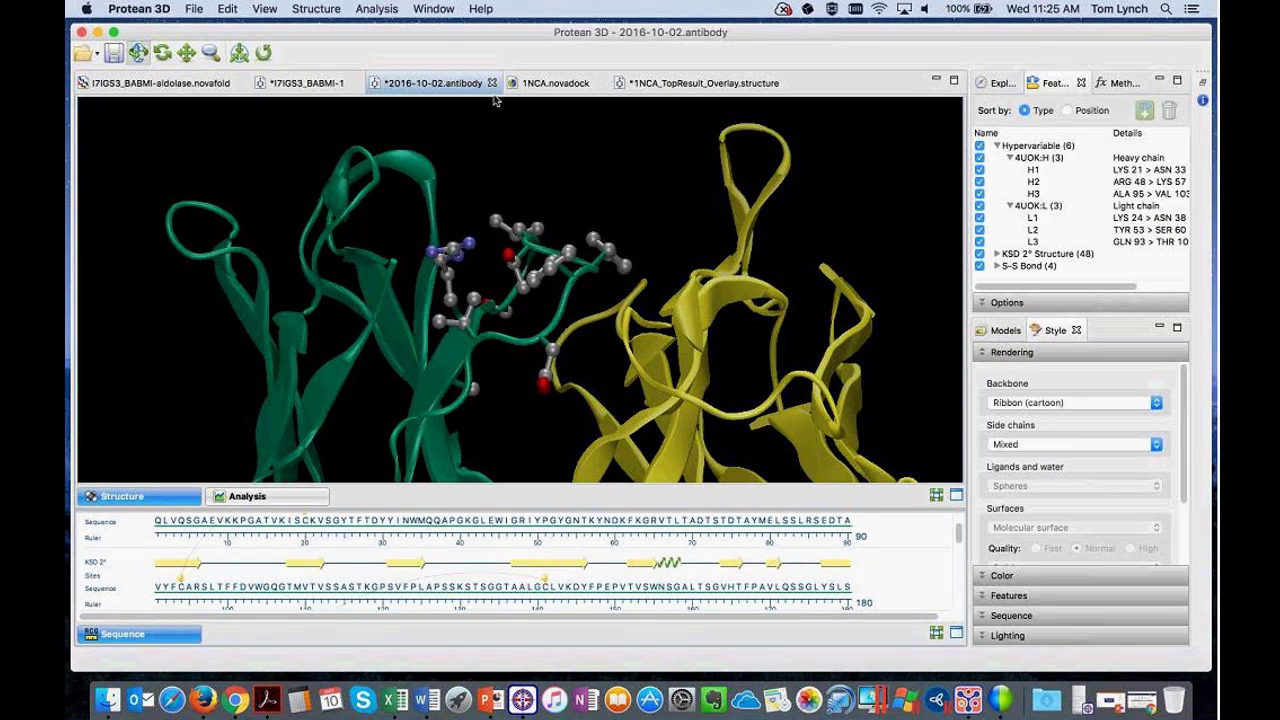
- Switch to the 1NCA.novadock report, examine the Model Overview structure from different angles, and read through Model 1's intermolecular contacts
left_click(545, 84)
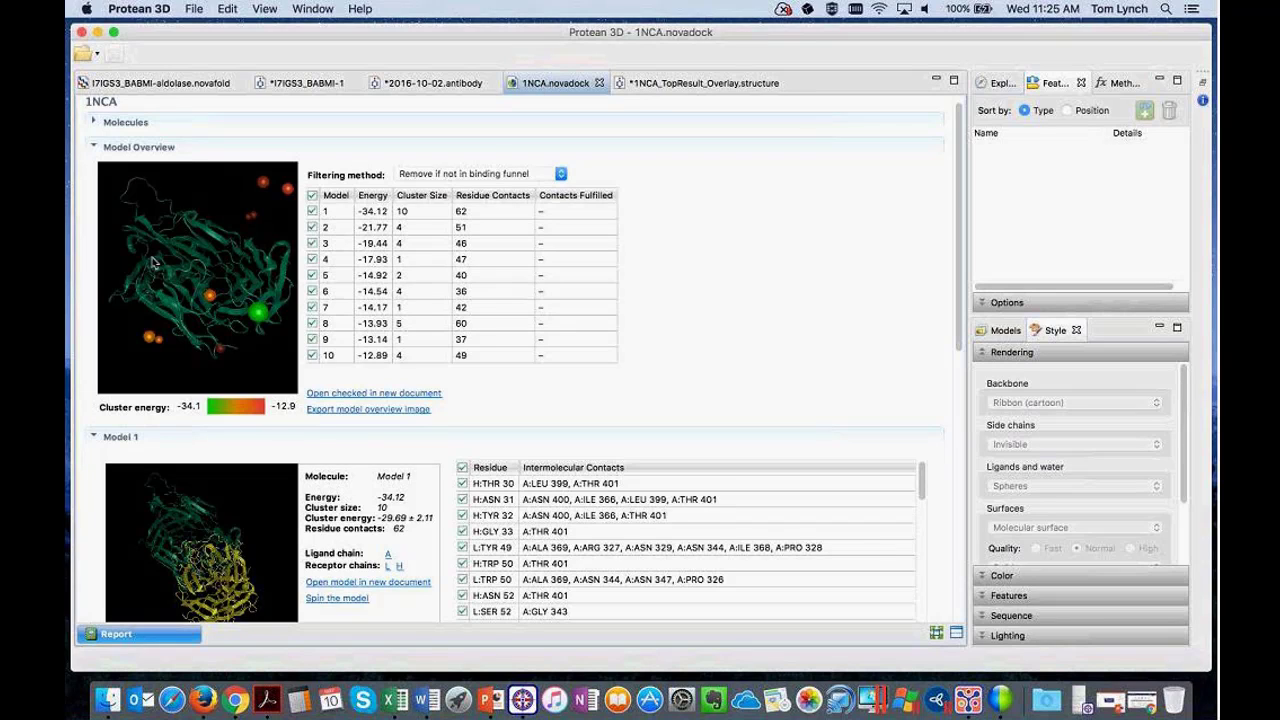
left_click_drag(236, 297, 193, 288)
scroll(165, 215, "up", 5)
left_click_drag(159, 204, 172, 256)
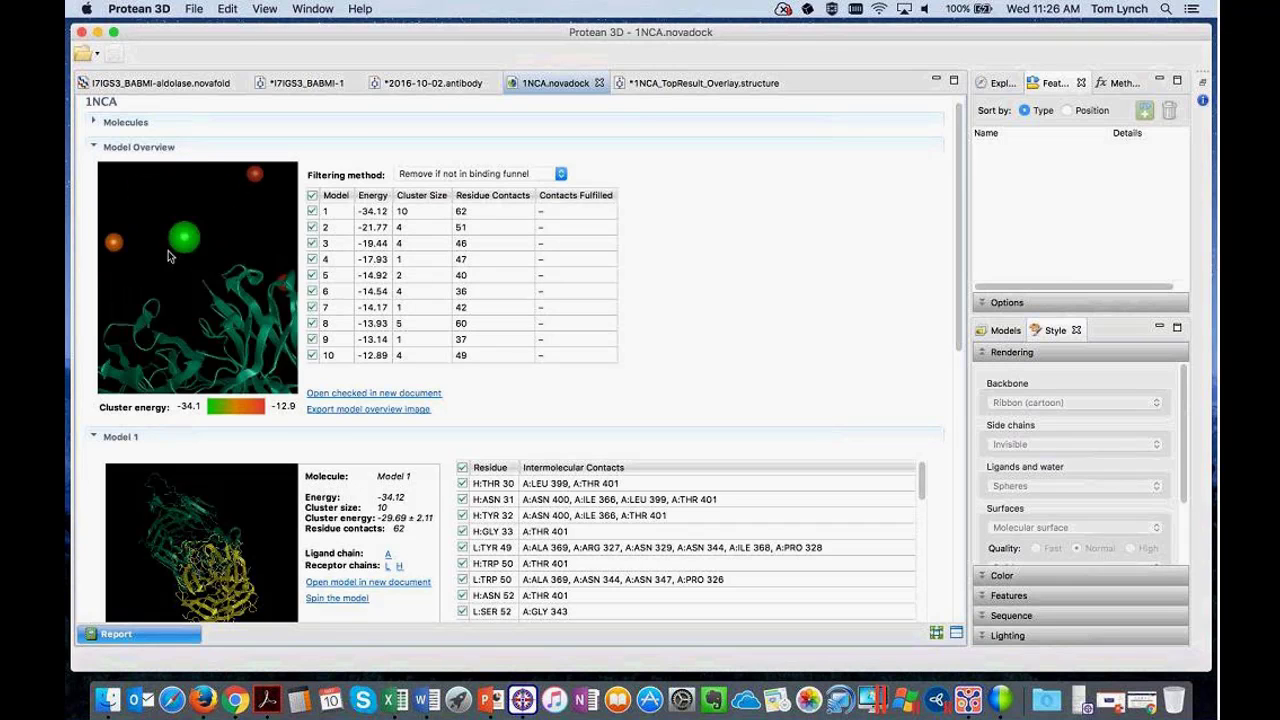
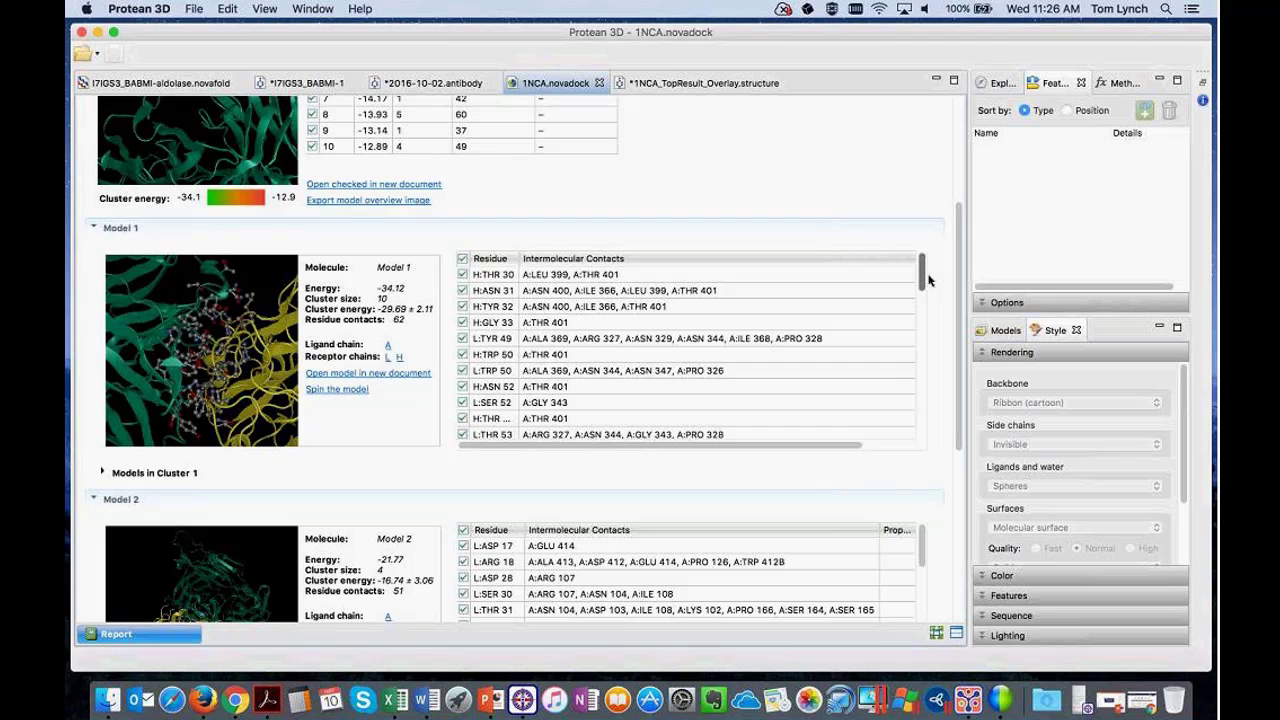
left_click_drag(924, 284, 922, 348)
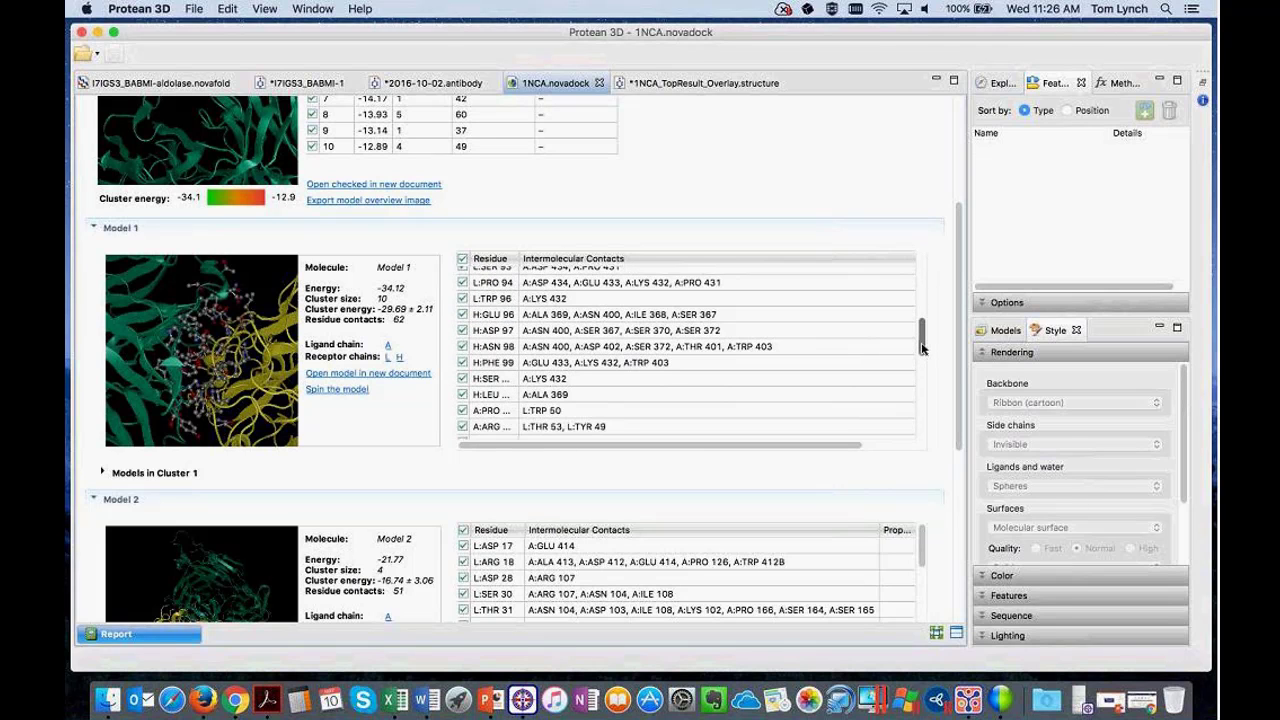
- Switch to the 1NCA_TopResult_Overlay.structure document and rotate the overlaid complex to compare the coloured chains with the grey structure
left_click(688, 83)
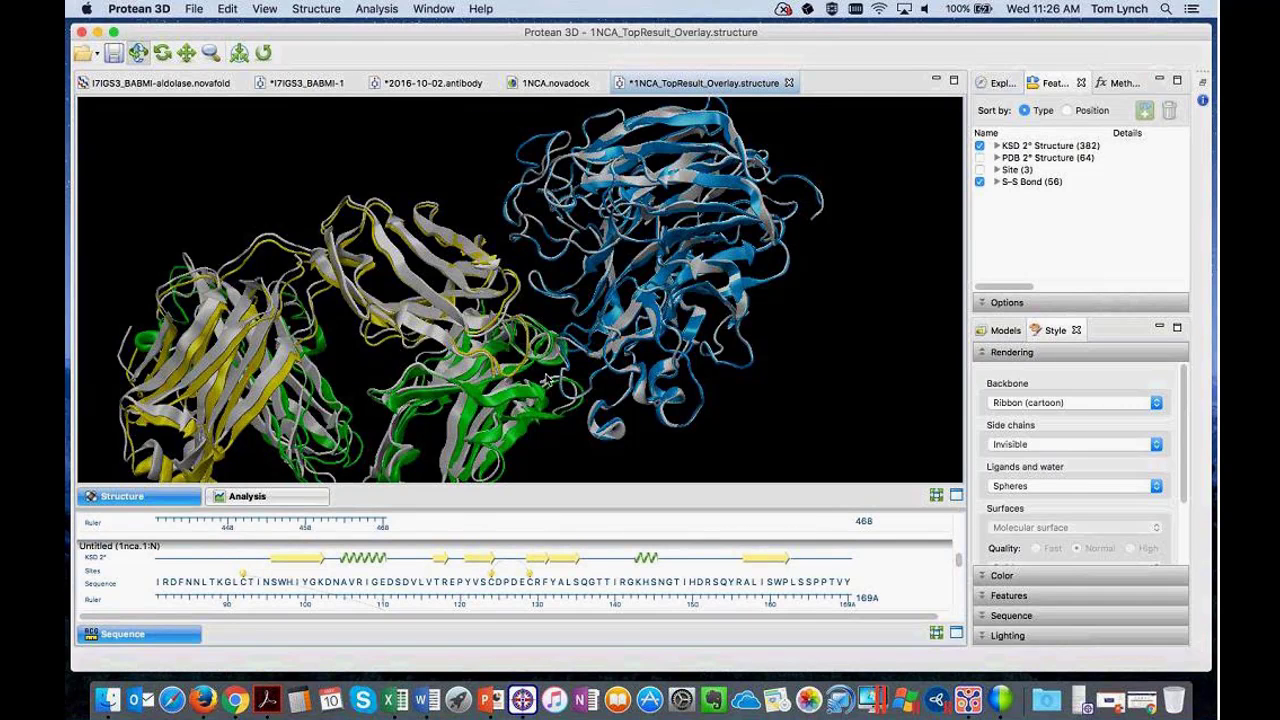
left_click_drag(510, 376, 648, 245)
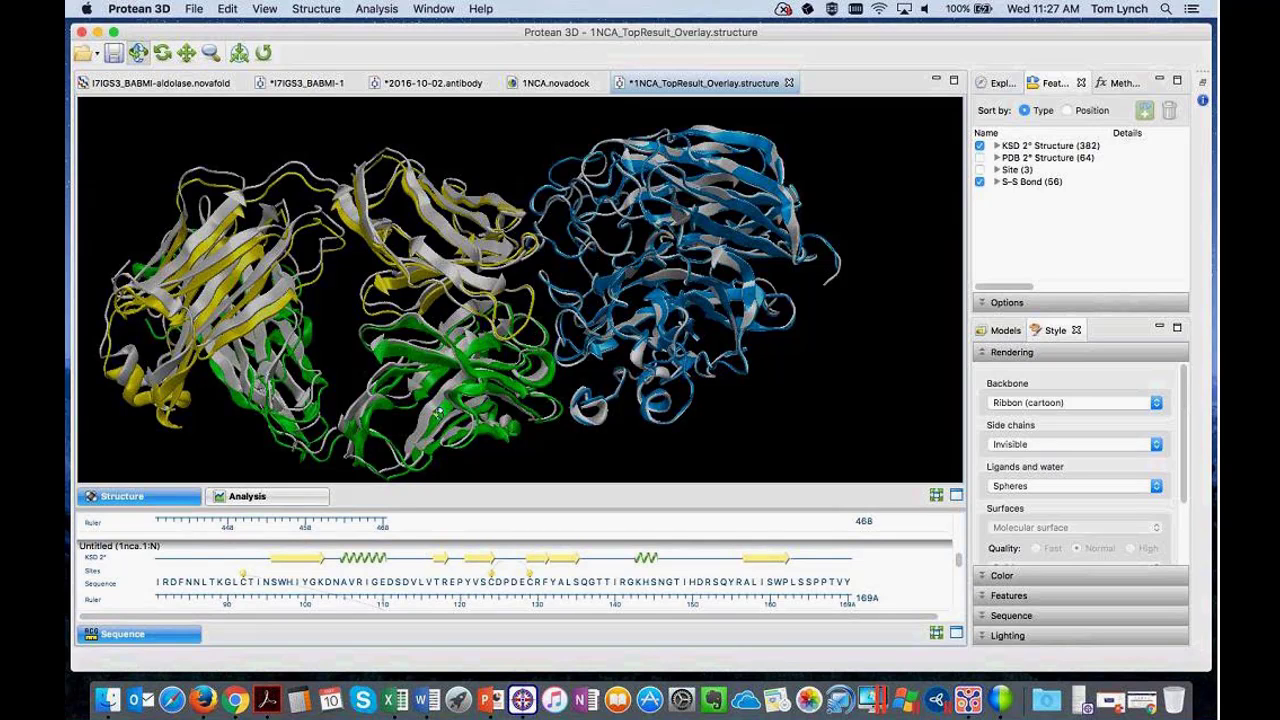
left_click_drag(437, 412, 553, 309)
left_click_drag(659, 332, 638, 302)
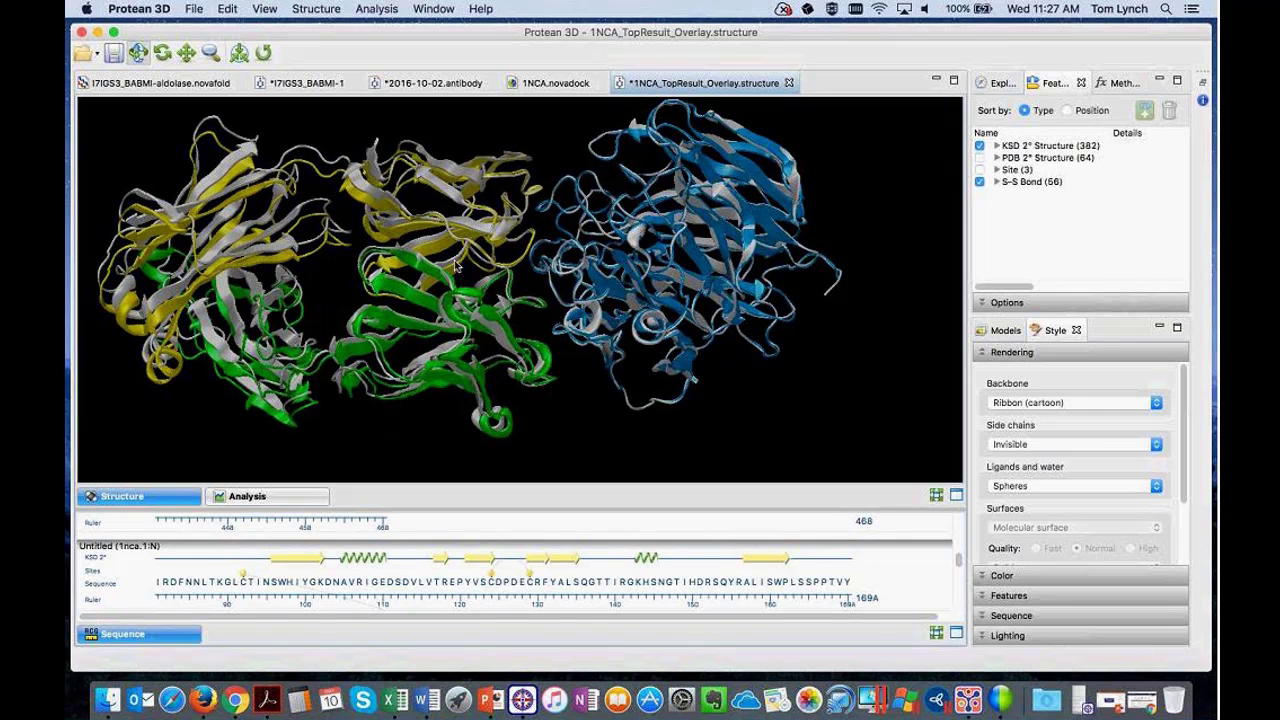
left_click_drag(420, 270, 520, 267)
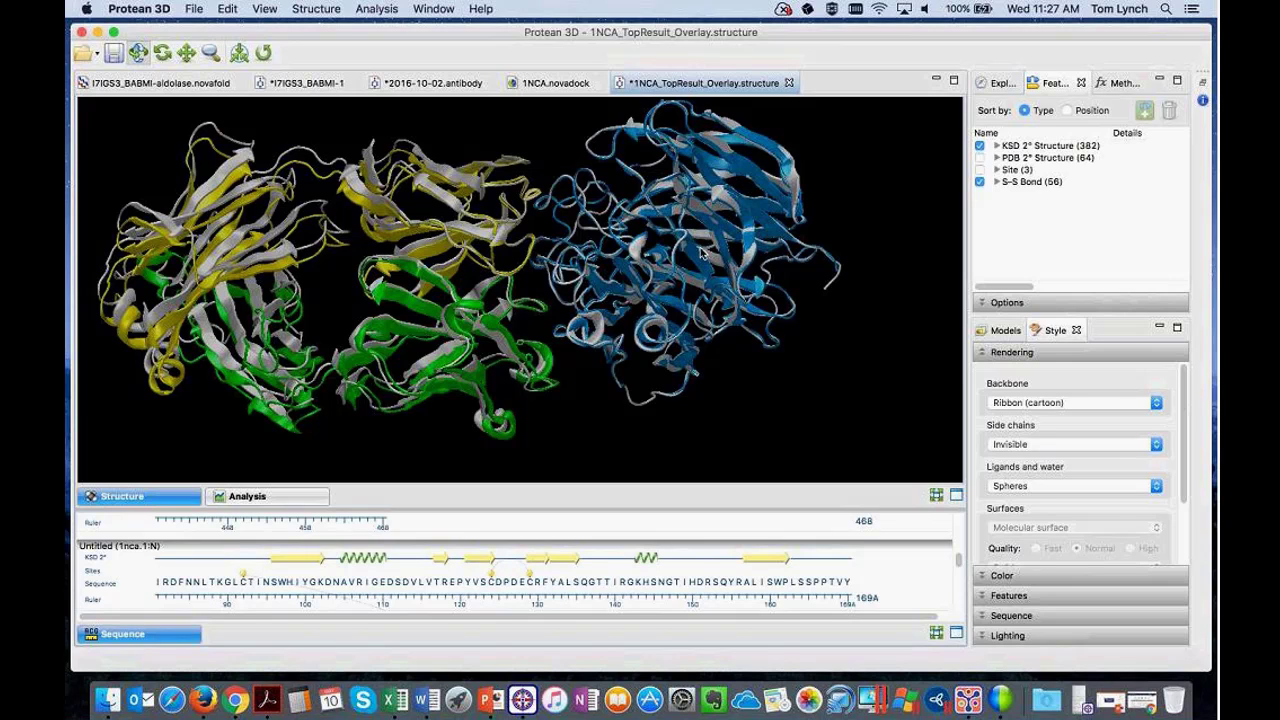
left_click_drag(703, 254, 704, 258)
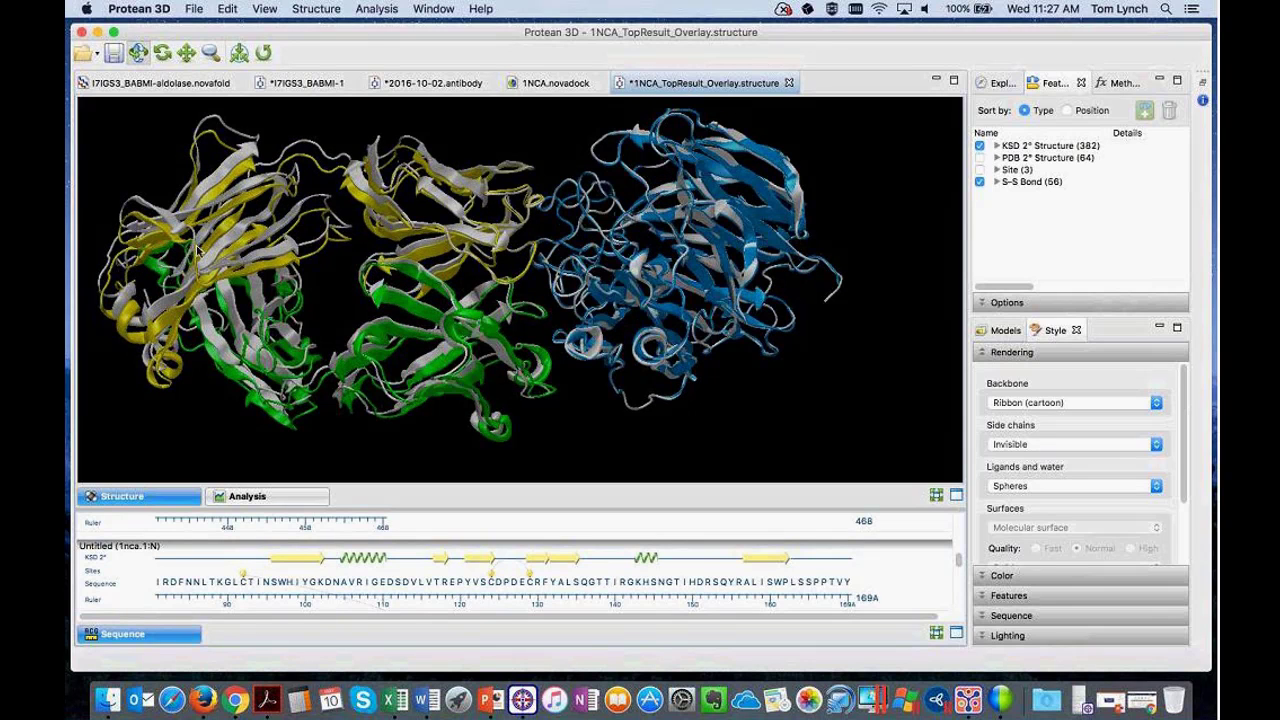
left_click_drag(638, 321, 490, 345)
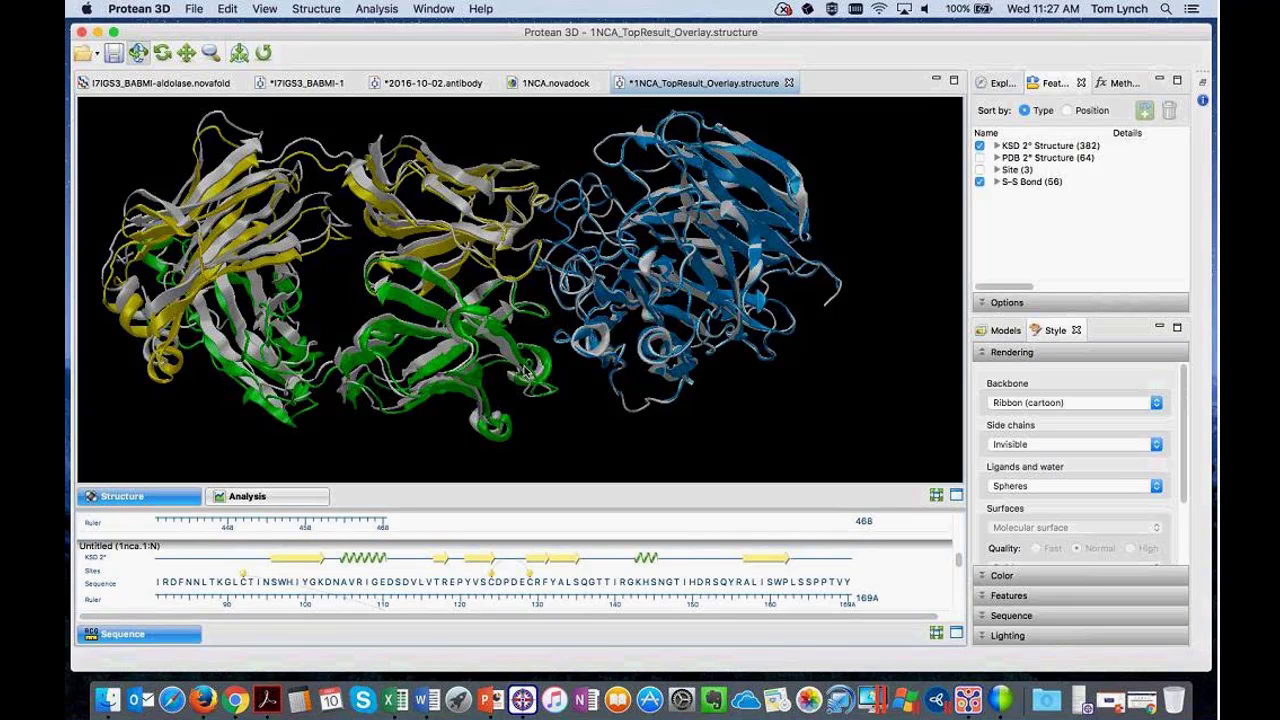
left_click_drag(526, 372, 510, 333)
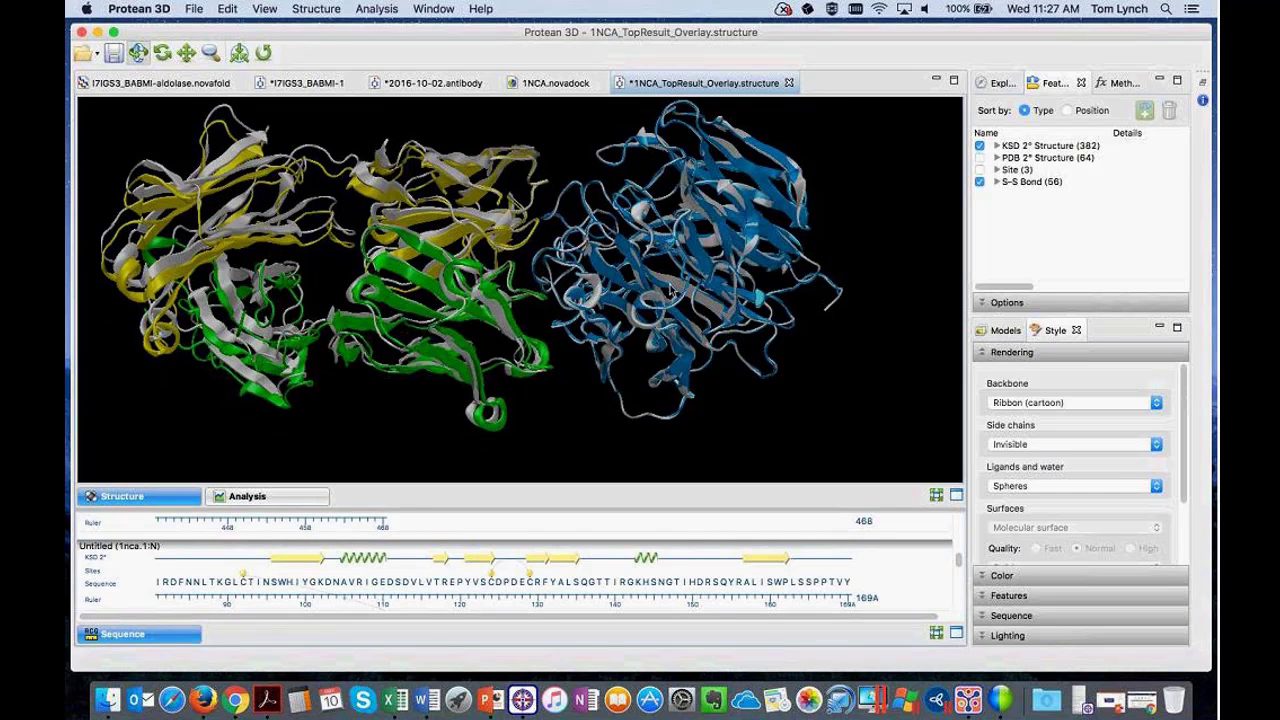
left_click_drag(662, 263, 640, 258)
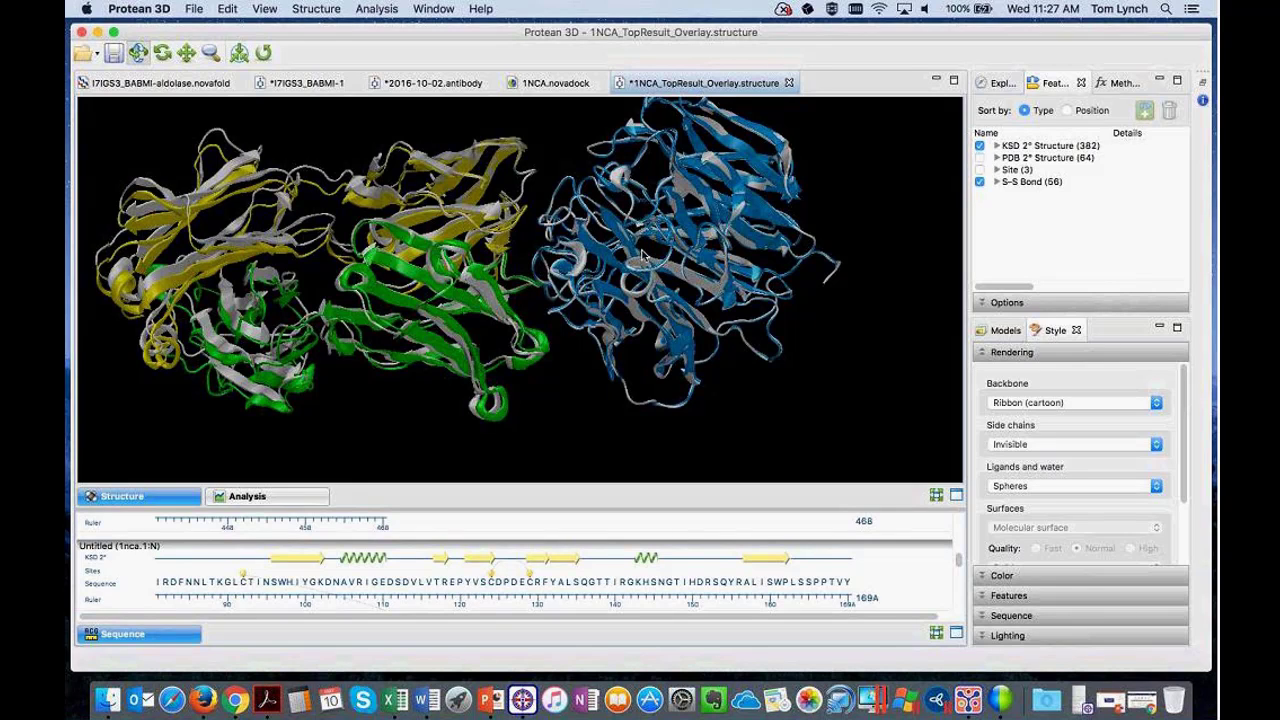
left_click_drag(642, 255, 775, 292)
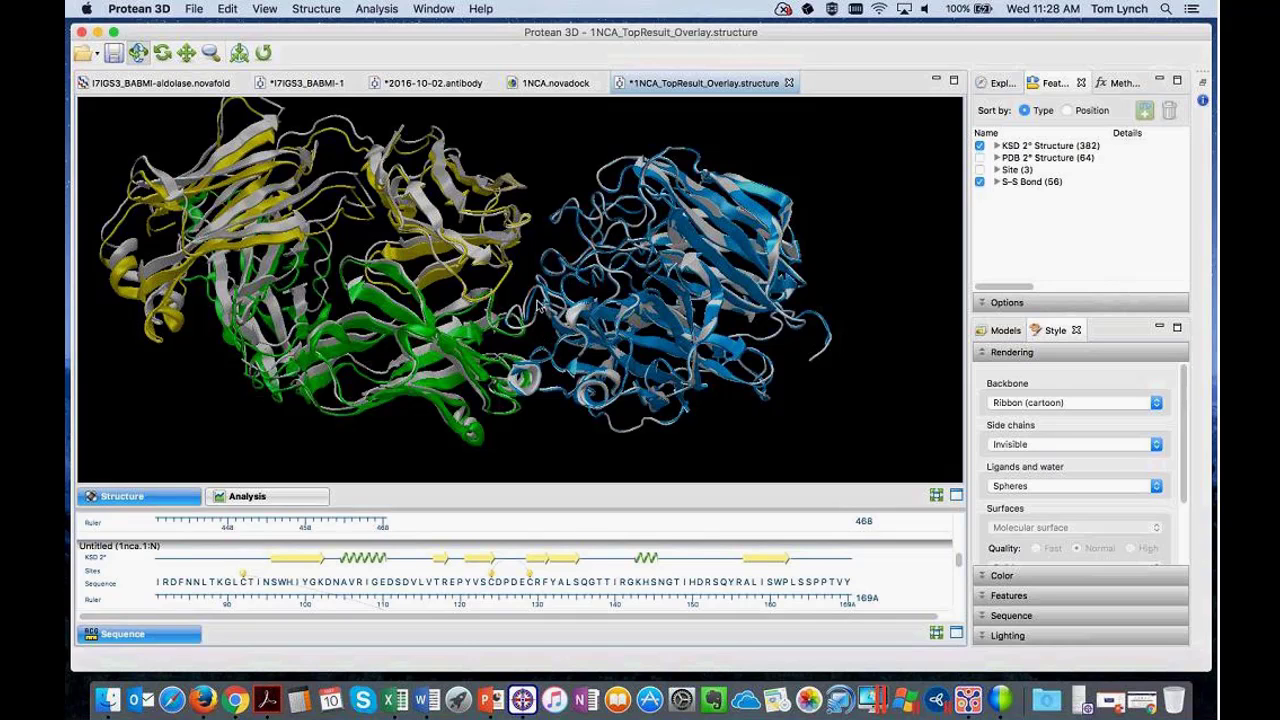
left_click_drag(515, 301, 488, 297)
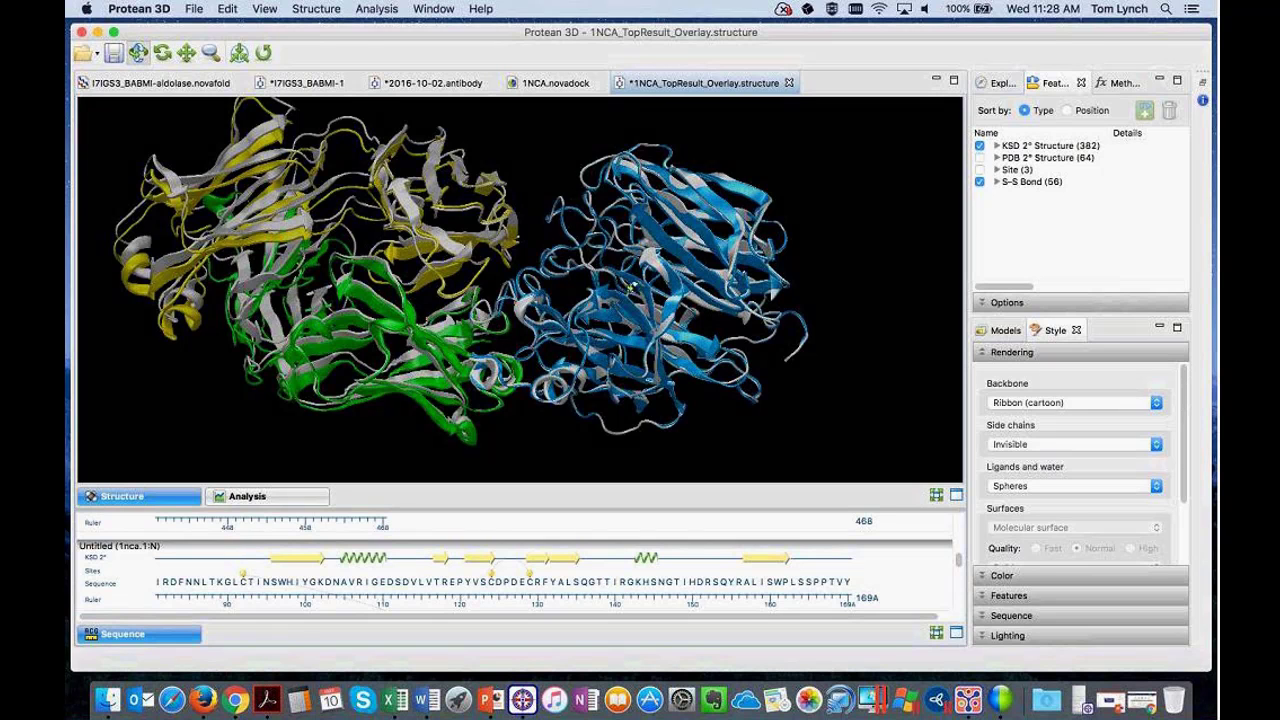
left_click_drag(632, 287, 553, 277)
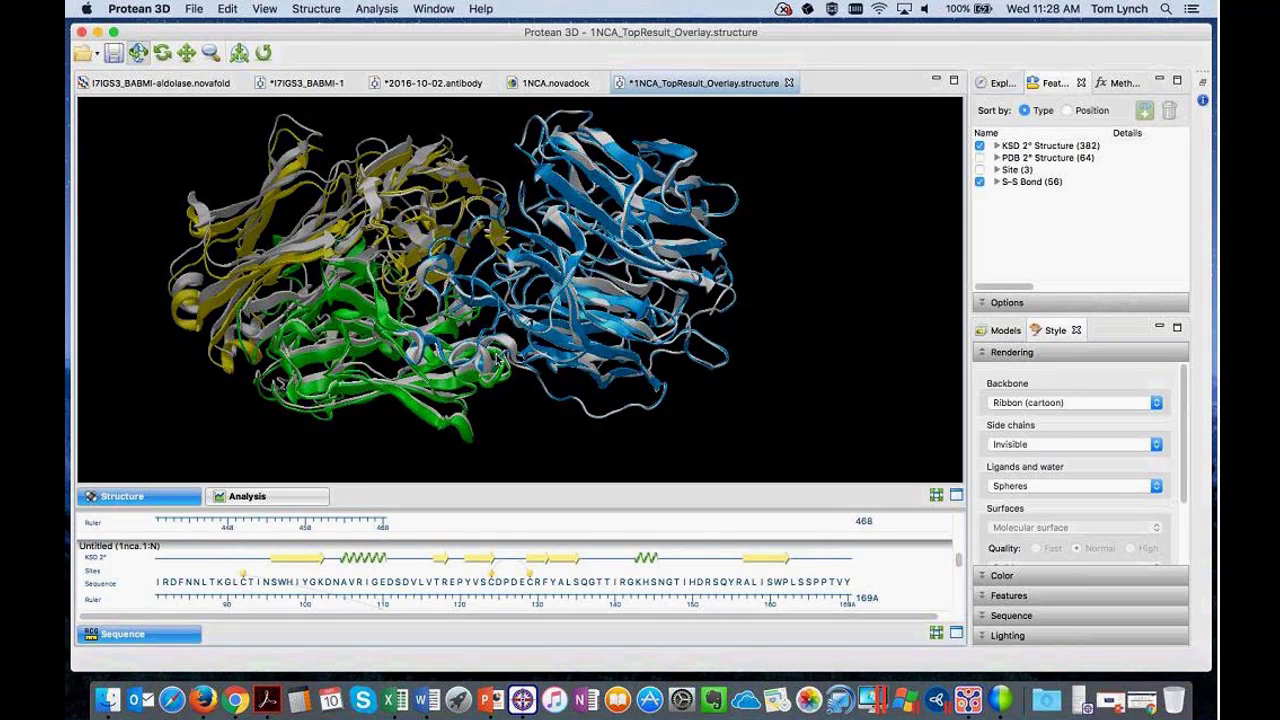
- Switch to NovaCloud Services in Chrome, review the PEGS_2YPV_Lipoprotein model scores, download its prediction results and open results.novafold in Protean 3D
left_click(236, 700)
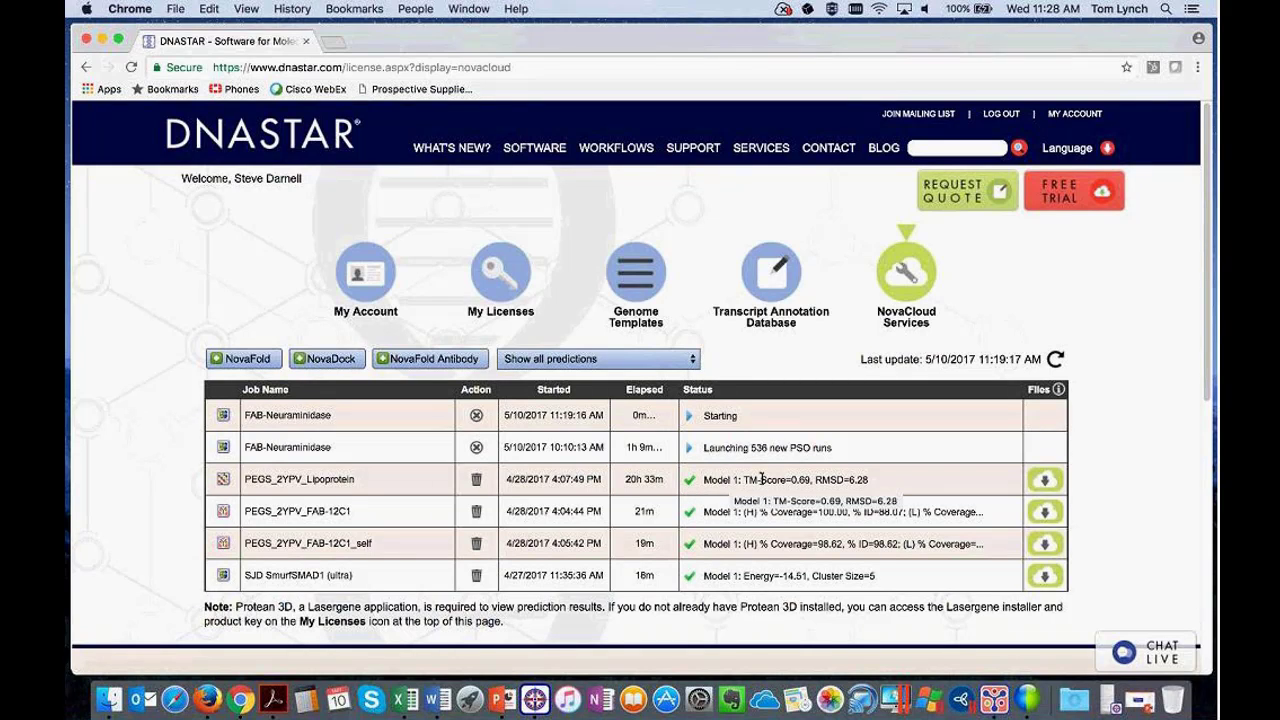
left_click_drag(745, 480, 870, 482)
left_click(882, 489)
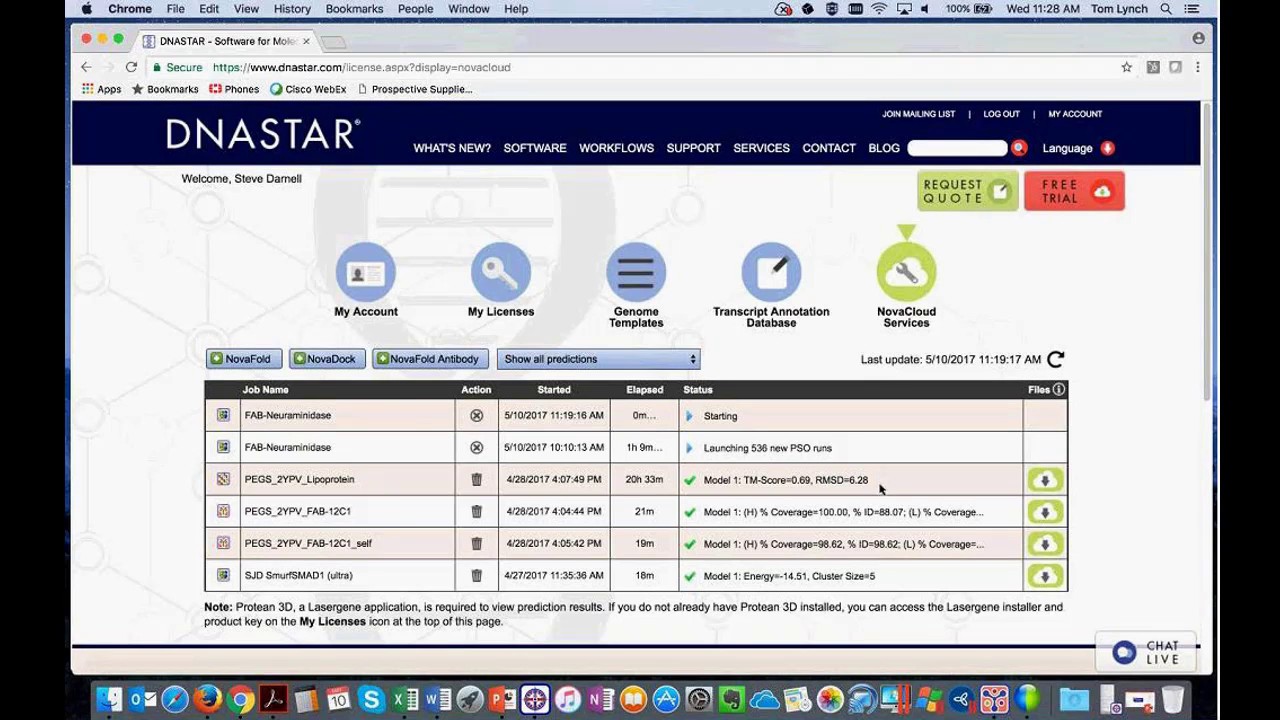
left_click(1046, 482)
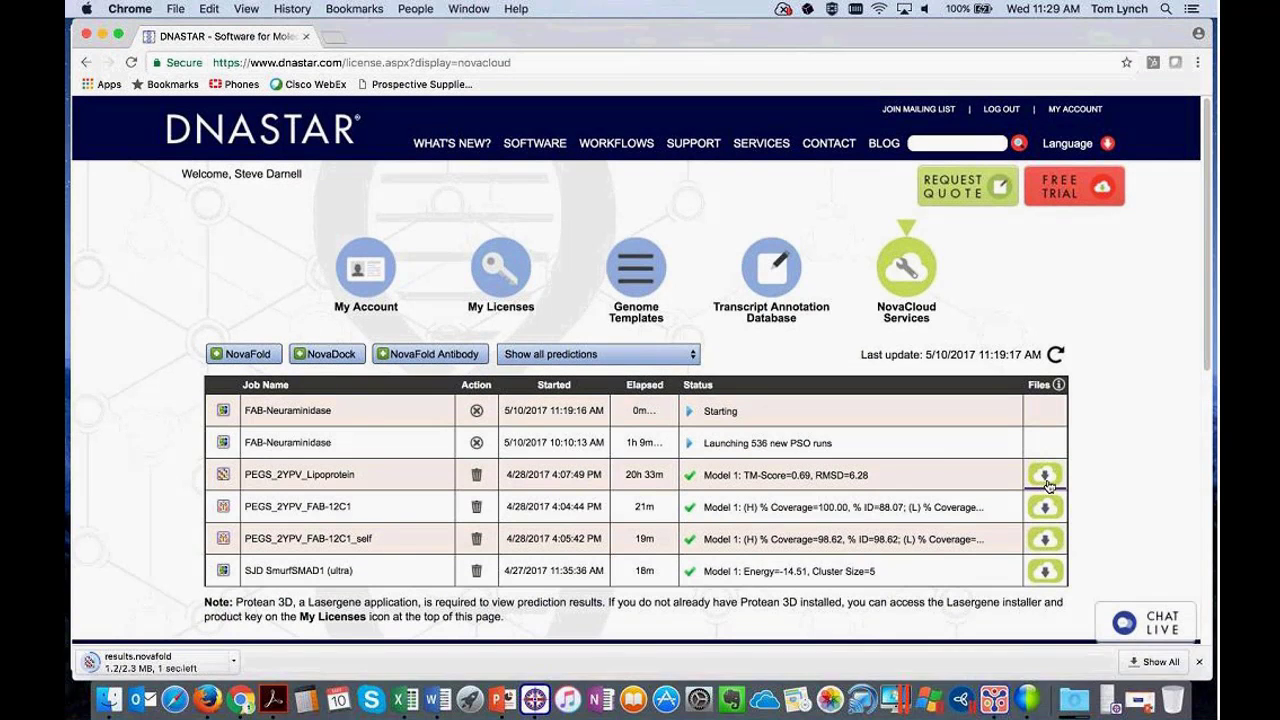
left_click(140, 662)
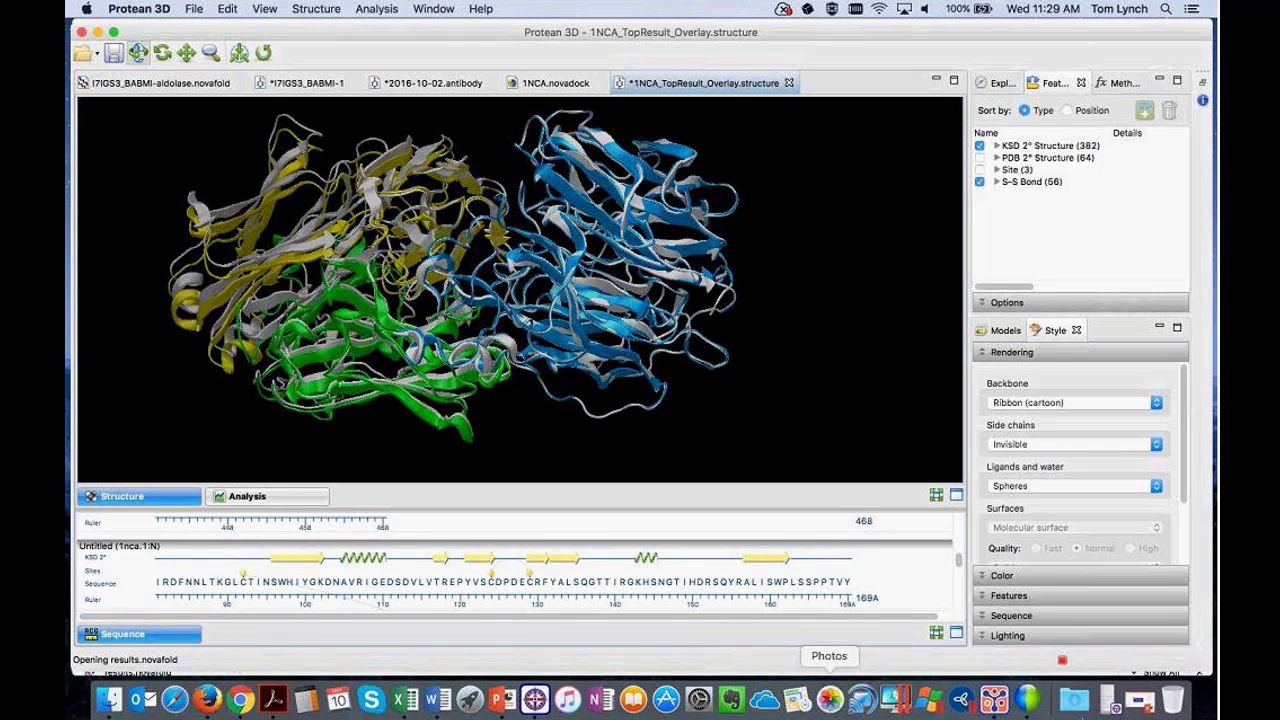
- Switch from Protean 3D to the PowerPoint presentation
left_click(1138, 706)
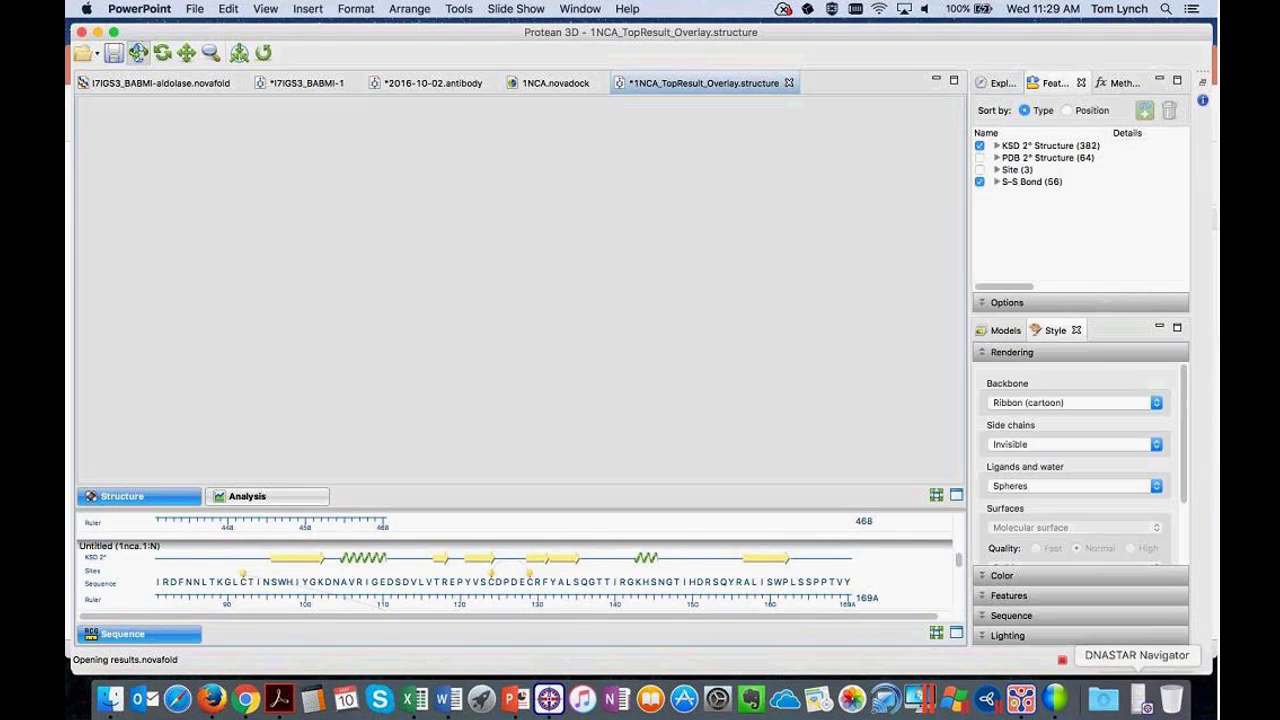